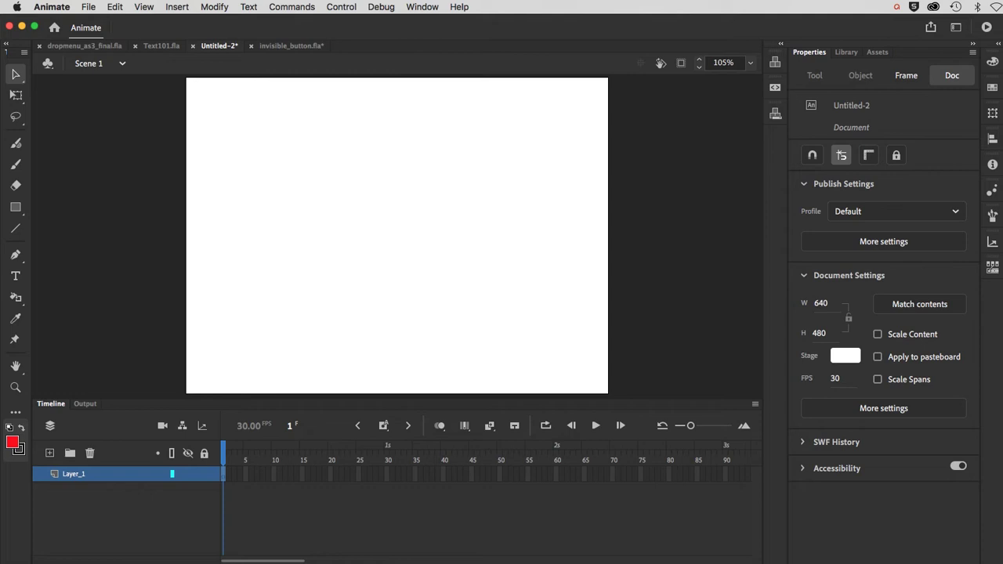
- Draw a Shift-constrained square with red fill and black 4-point stroke on the stage's left
{"action": "left_click", "coordinate": [16, 208]}
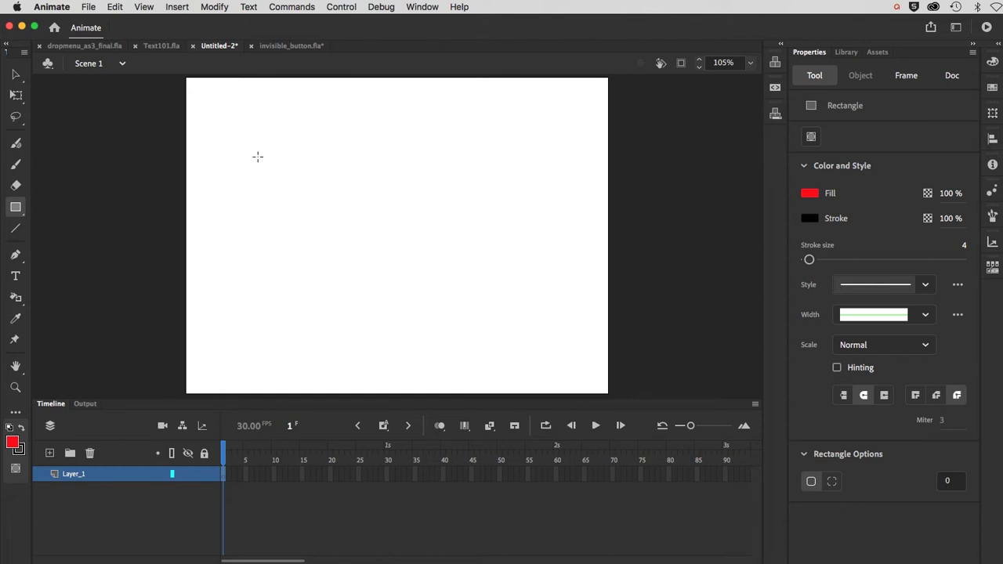
{"action": "left_click_drag", "start_coordinate": [257, 157], "coordinate": [403, 306]}
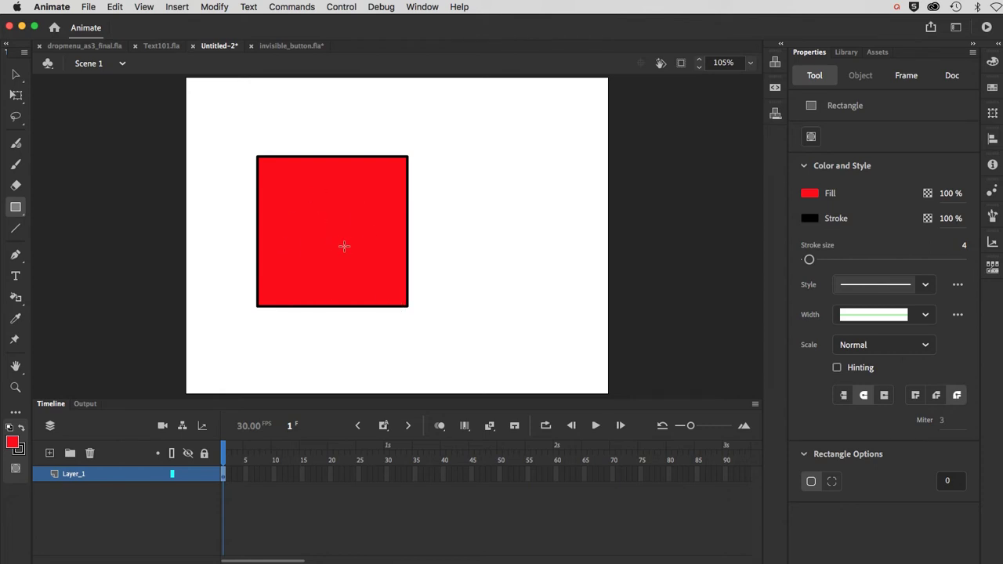
- Select the square's solid FF0000 fill and bring up the Color panel's fill type list
{"action": "left_click", "coordinate": [15, 76]}
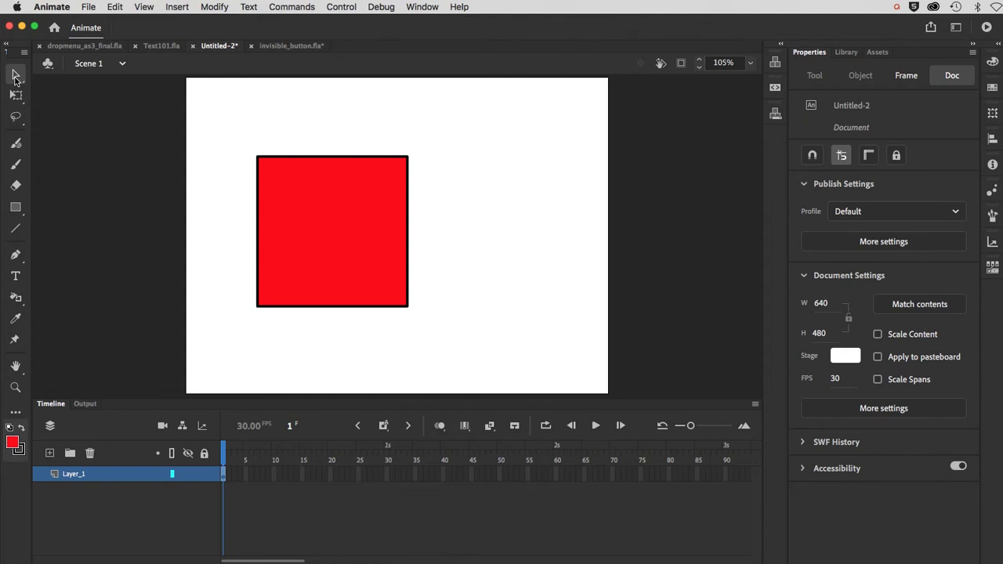
{"action": "left_click", "coordinate": [293, 215]}
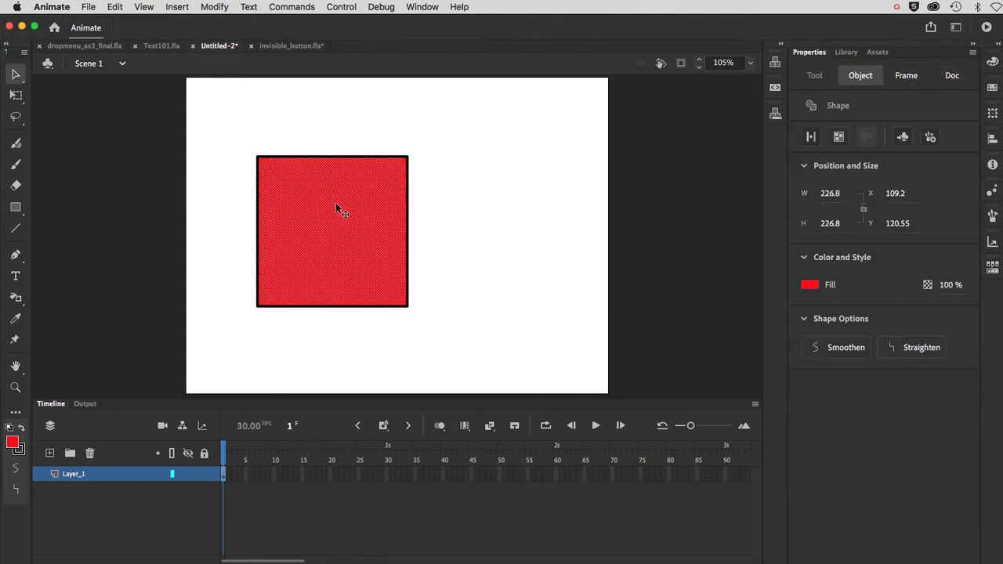
{"action": "left_click", "coordinate": [990, 62]}
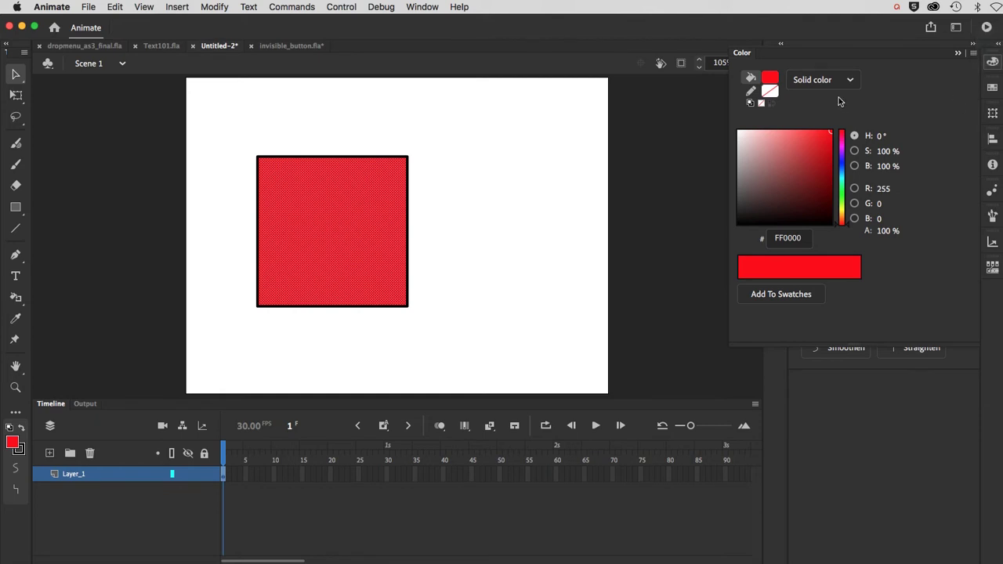
{"action": "left_click", "coordinate": [813, 80]}
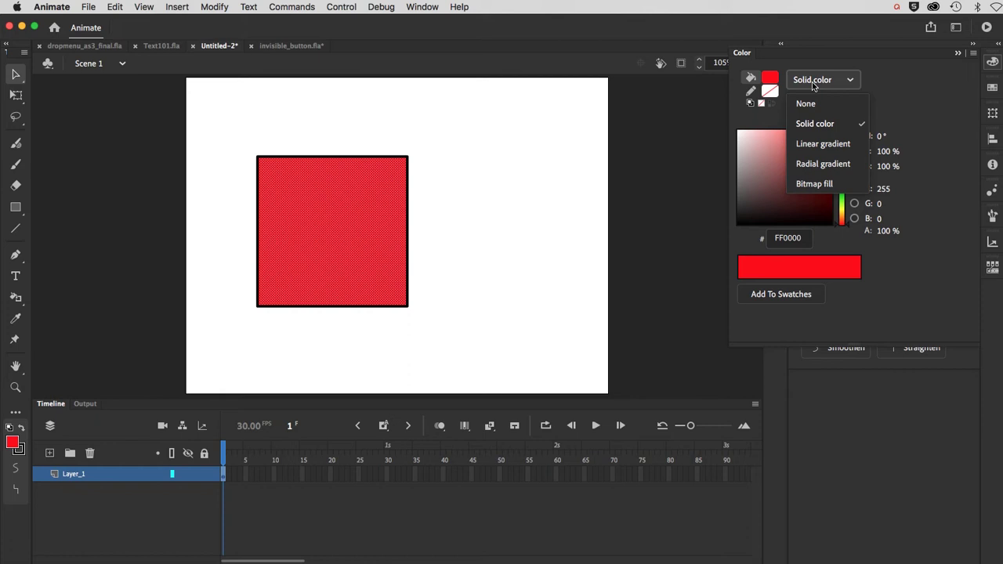
- Change the square's fill to a linear gradient with a saturated magenta left stop
{"action": "left_click", "coordinate": [822, 145]}
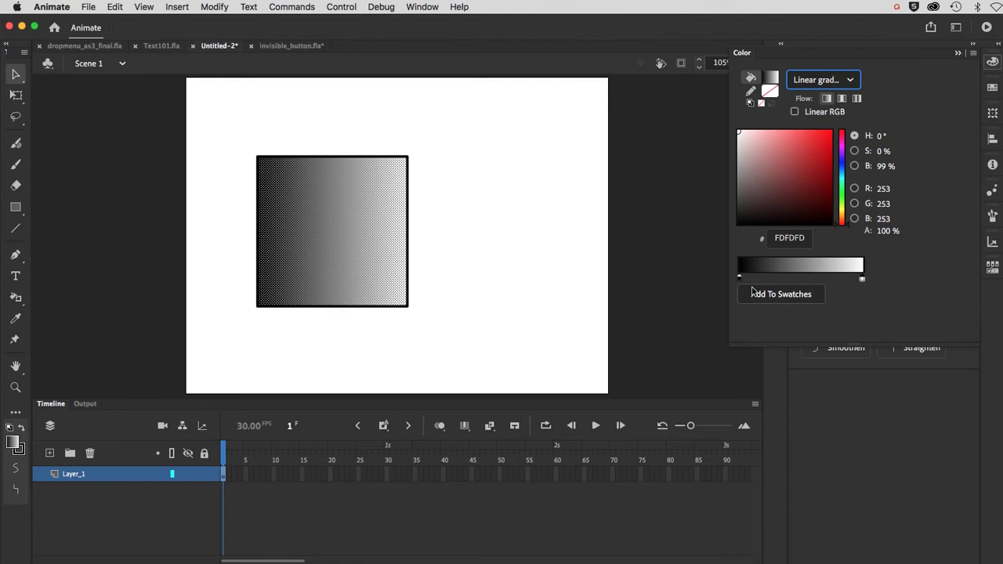
{"action": "left_click", "coordinate": [738, 280]}
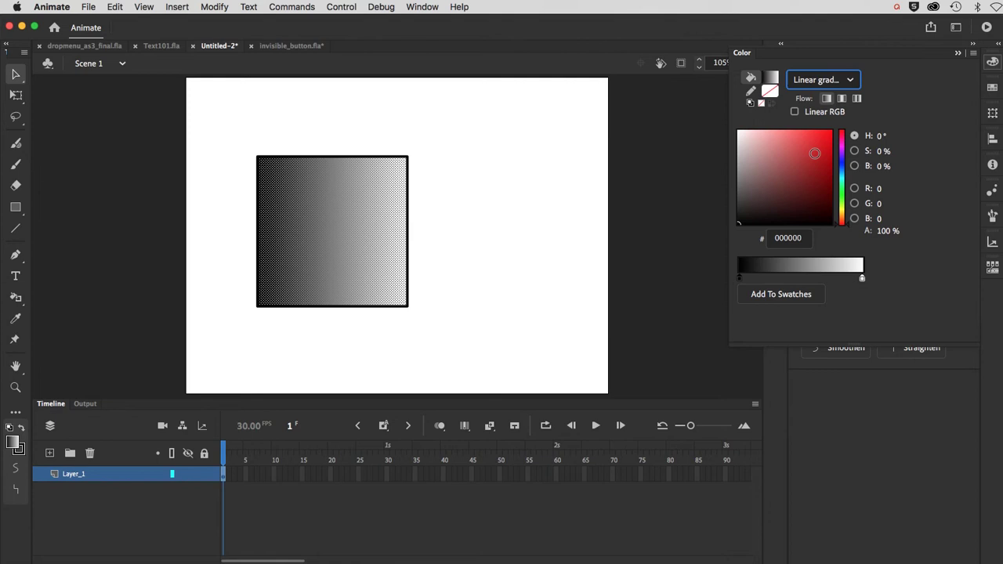
{"action": "left_click", "coordinate": [819, 154]}
{"action": "left_click_drag", "start_coordinate": [819, 155], "coordinate": [821, 157]}
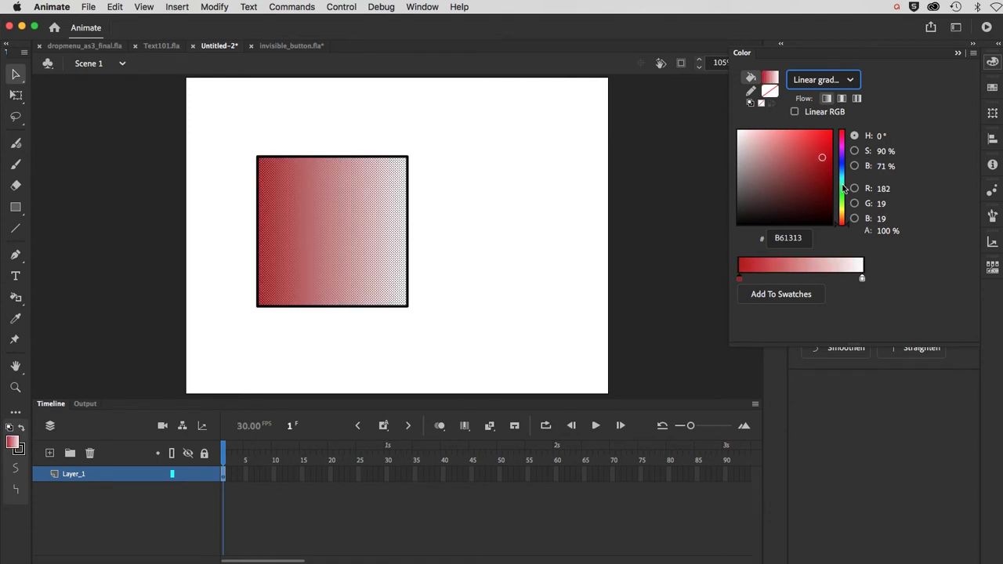
{"action": "left_click_drag", "start_coordinate": [844, 225], "coordinate": [843, 148]}
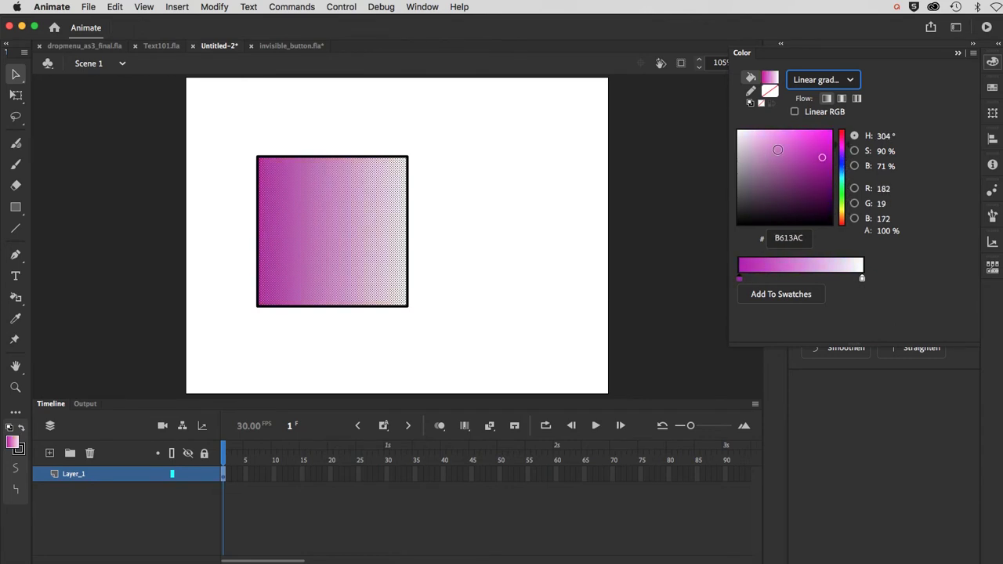
{"action": "left_click", "coordinate": [781, 149]}
{"action": "left_click", "coordinate": [817, 146]}
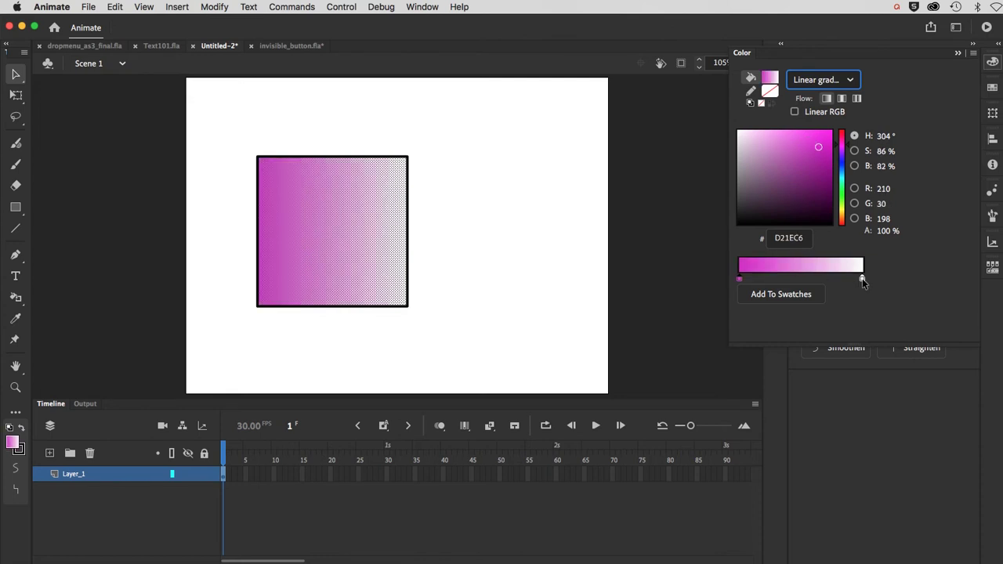
- Set the gradient's right stop to light teal 50E2CD
{"action": "left_click", "coordinate": [862, 279]}
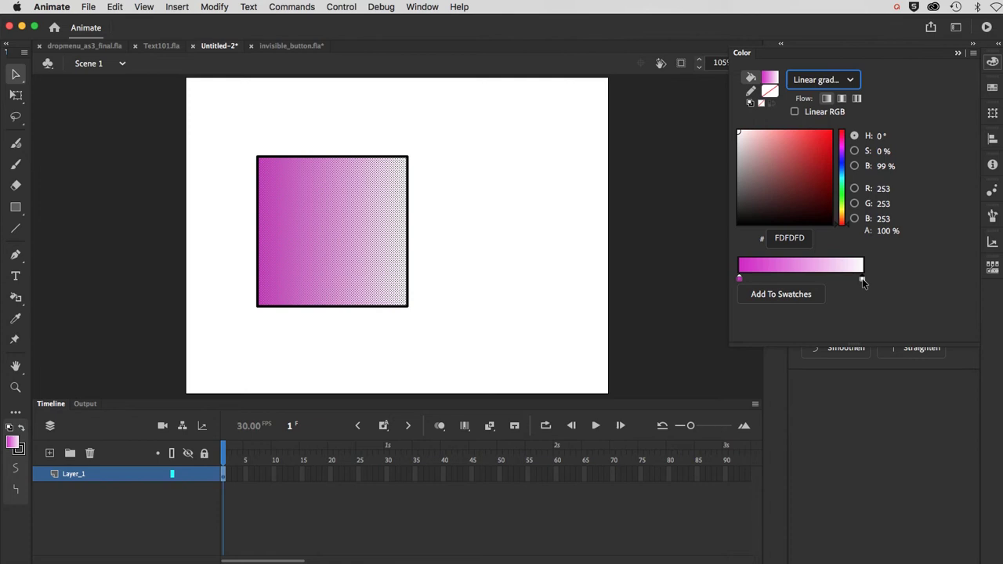
{"action": "left_click", "coordinate": [821, 177]}
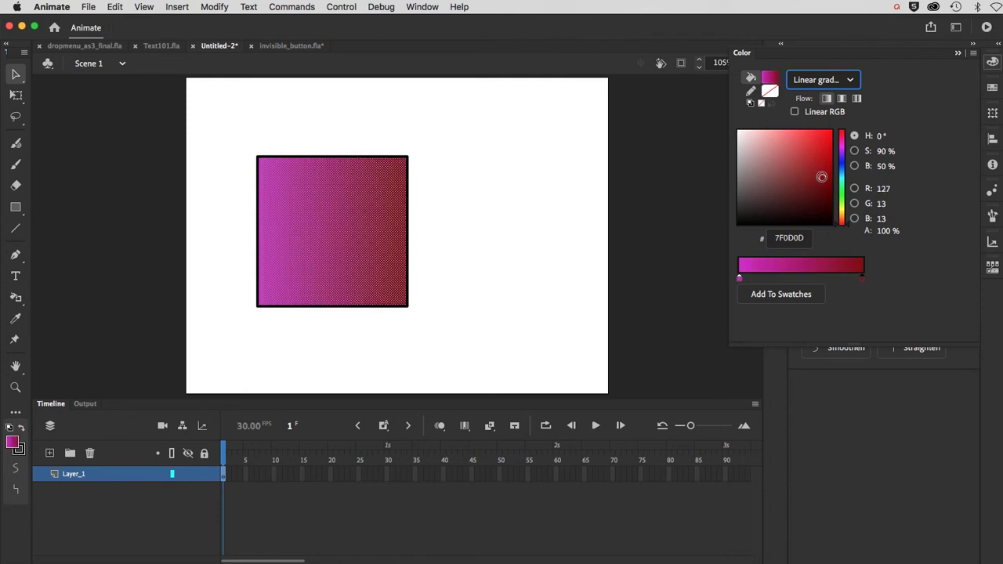
{"action": "left_click", "coordinate": [842, 181]}
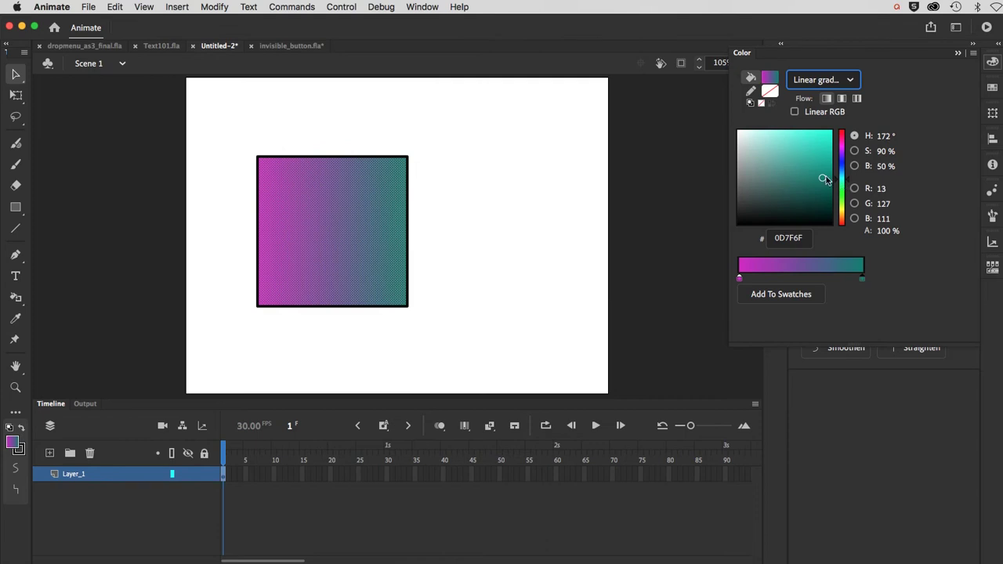
{"action": "left_click", "coordinate": [798, 140]}
{"action": "left_click_drag", "start_coordinate": [798, 140], "coordinate": [799, 141]}
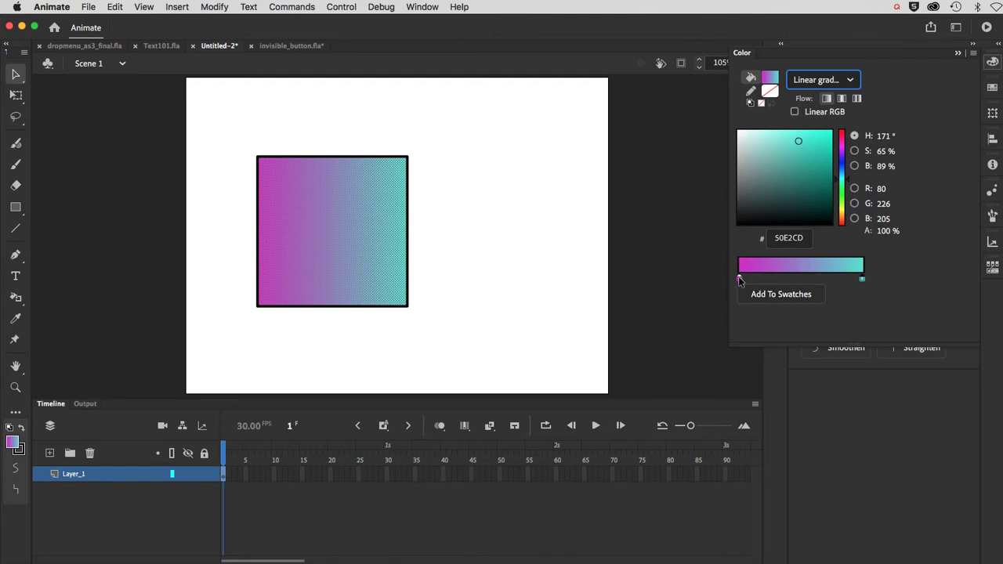
{"action": "left_click", "coordinate": [807, 272]}
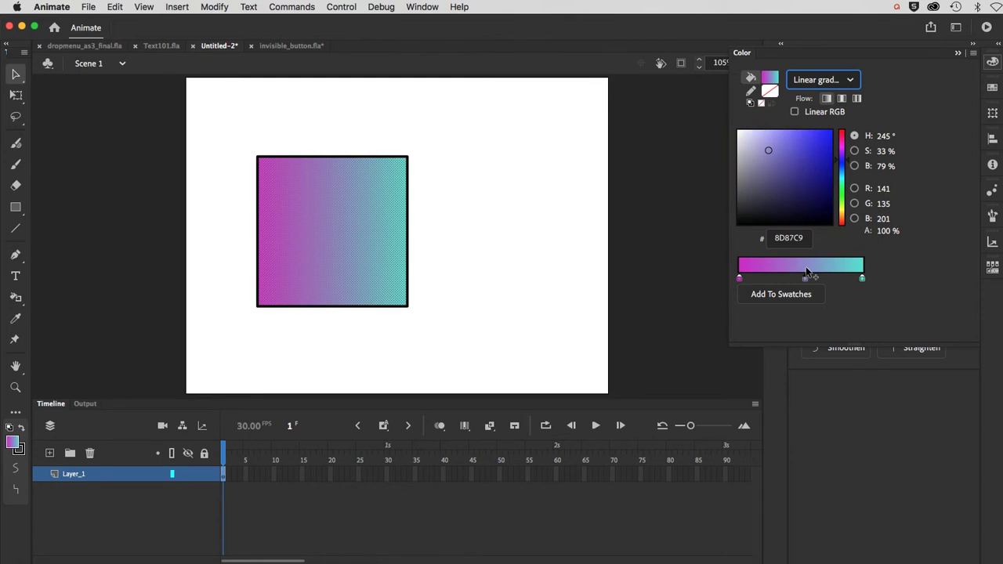
{"action": "left_click", "coordinate": [842, 201]}
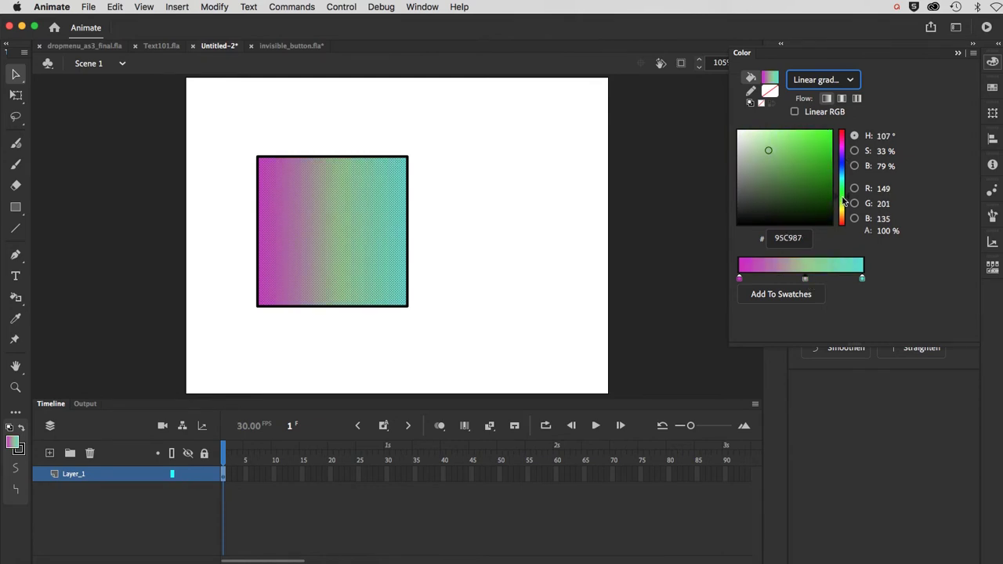
{"action": "left_click_drag", "start_coordinate": [842, 200], "coordinate": [843, 213]}
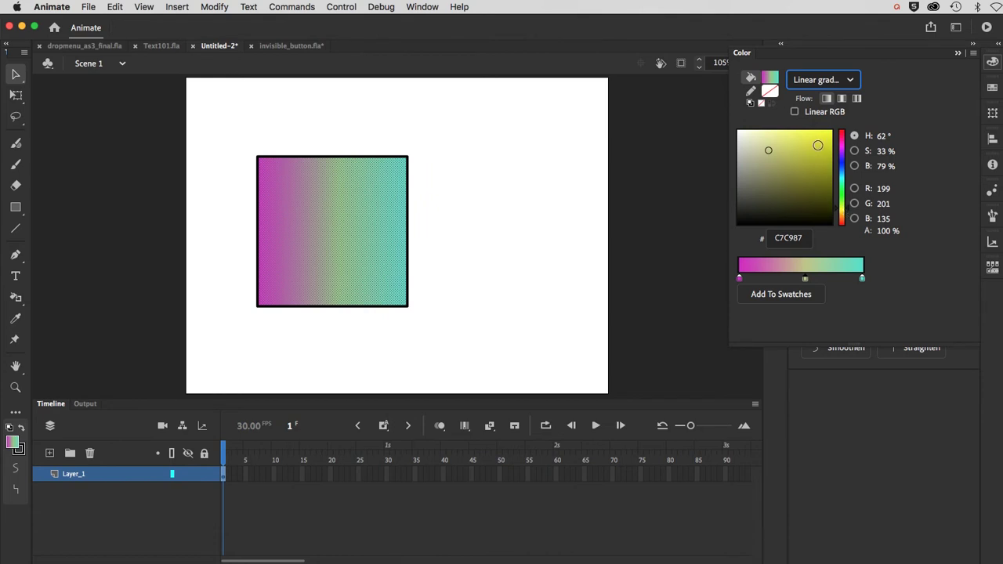
{"action": "left_click", "coordinate": [818, 146]}
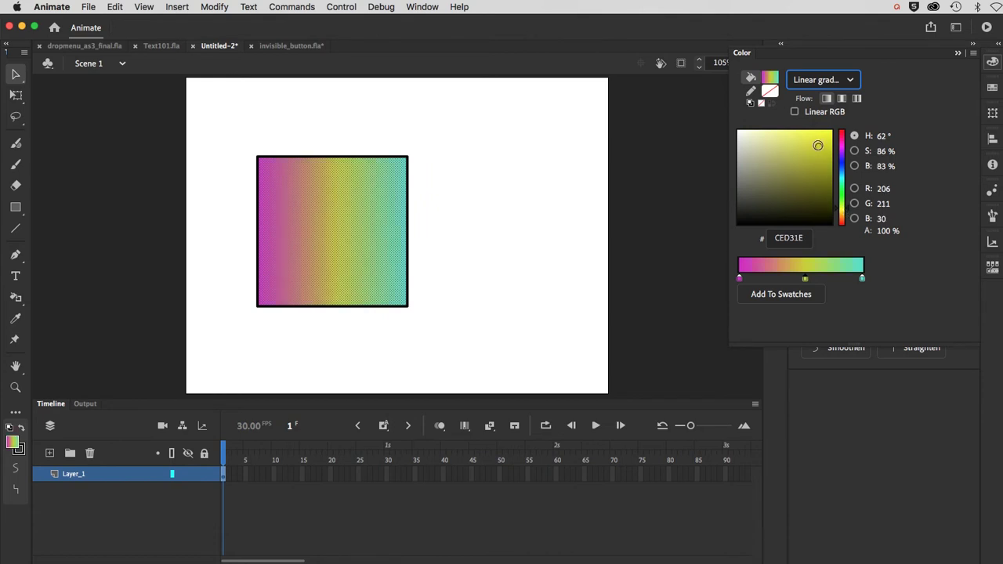
{"action": "left_click_drag", "start_coordinate": [806, 282], "coordinate": [769, 284]}
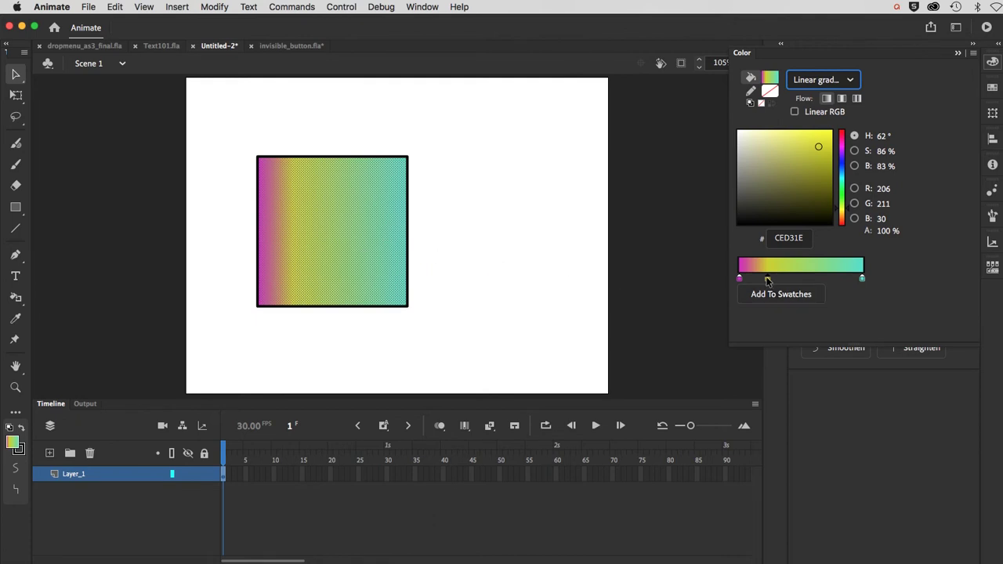
{"action": "left_click_drag", "start_coordinate": [767, 281], "coordinate": [811, 286]}
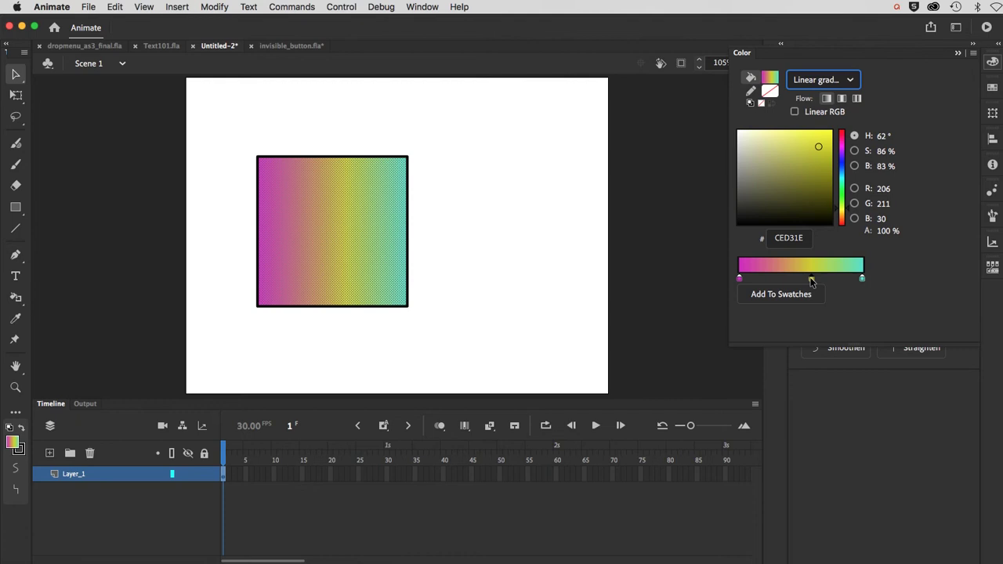
{"action": "left_click_drag", "start_coordinate": [812, 282], "coordinate": [811, 313]}
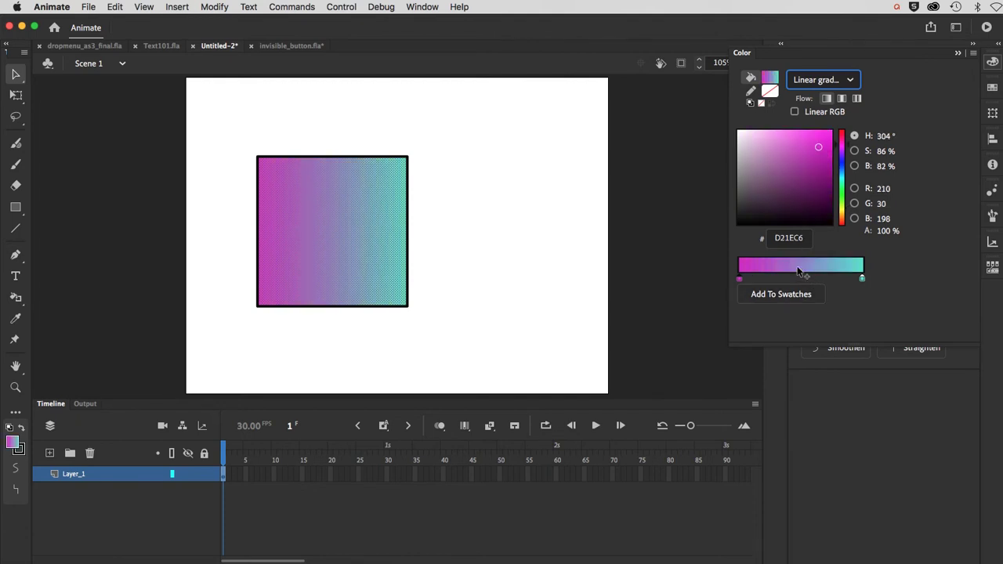
- Add a bright yellow-green middle stop and nudge it slightly toward the teal end
{"action": "left_click", "coordinate": [797, 279]}
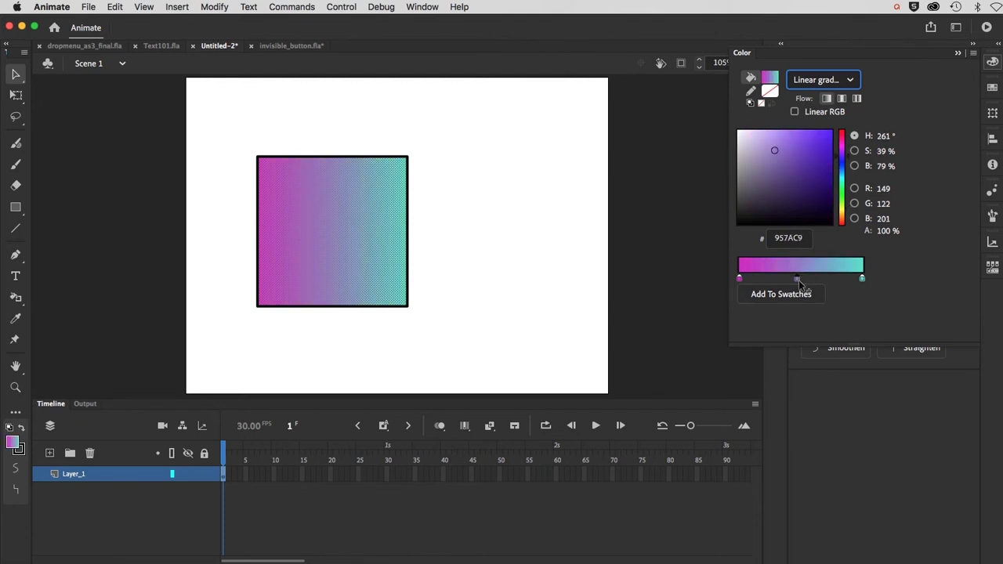
{"action": "left_click", "coordinate": [840, 204]}
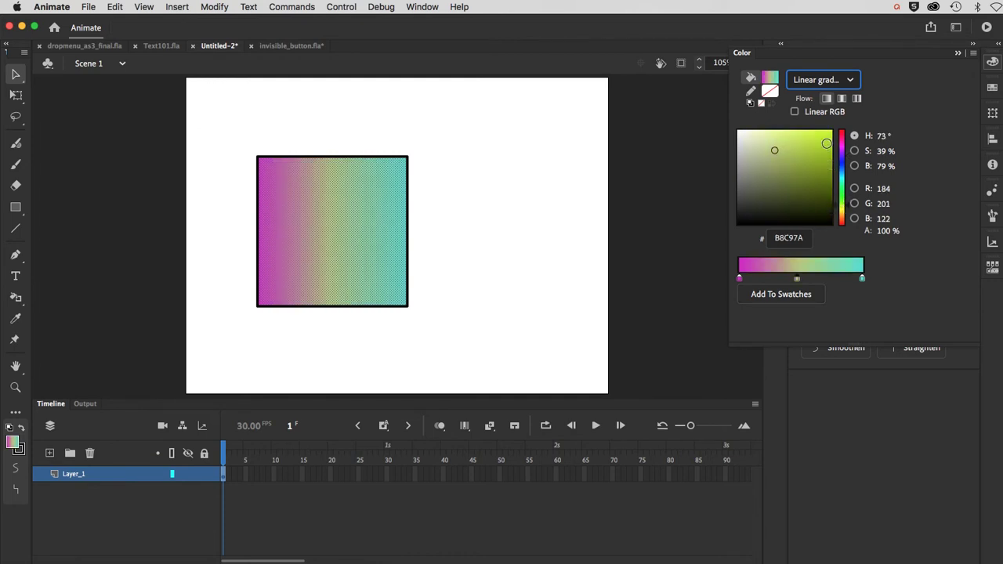
{"action": "left_click", "coordinate": [822, 134]}
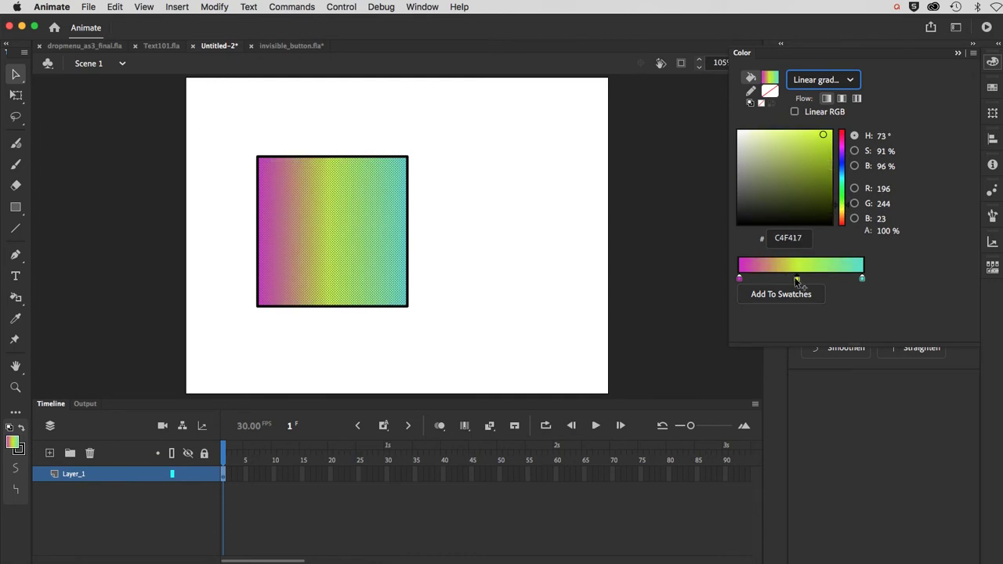
{"action": "mouse_move", "coordinate": [797, 279]}
{"action": "left_mouse_down"}
{"action": "mouse_move", "coordinate": [816, 278]}
{"action": "mouse_move", "coordinate": [786, 285]}
{"action": "mouse_move", "coordinate": [809, 282]}
{"action": "left_mouse_up"}
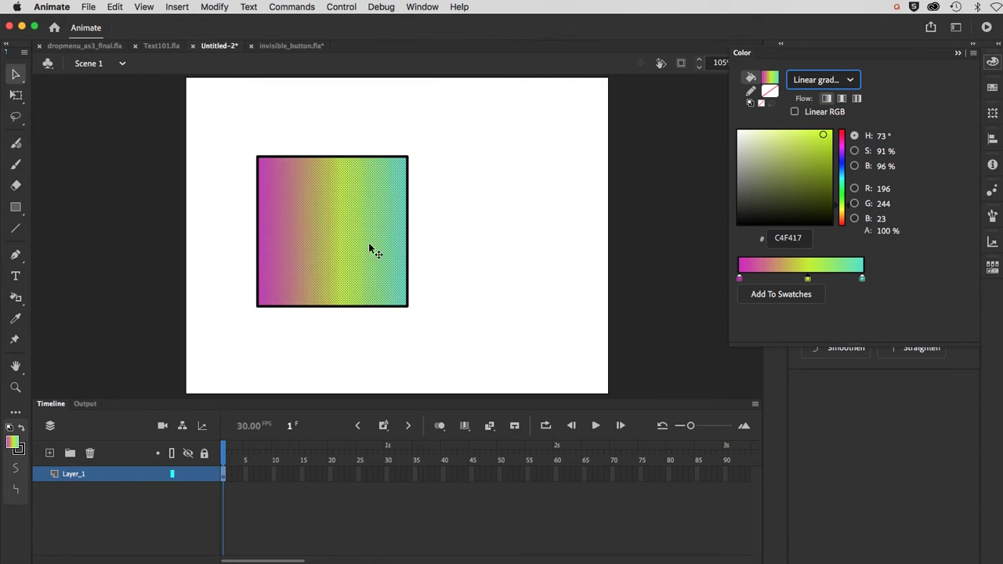
- Add an extra stop, try red, near-white and maroon shades, then remove it
{"action": "left_click", "coordinate": [772, 278]}
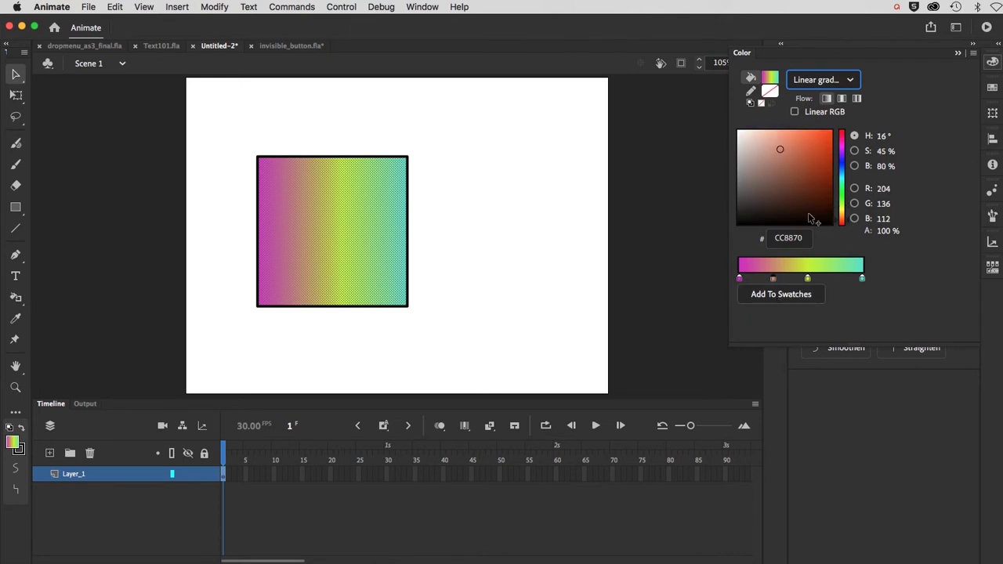
{"action": "left_click_drag", "start_coordinate": [829, 160], "coordinate": [839, 160]}
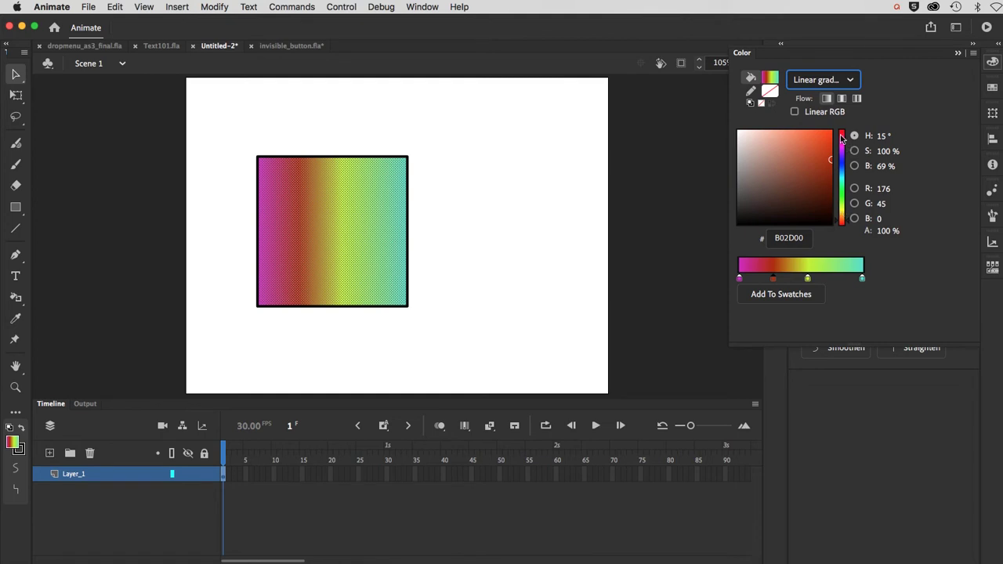
{"action": "left_click", "coordinate": [841, 138]}
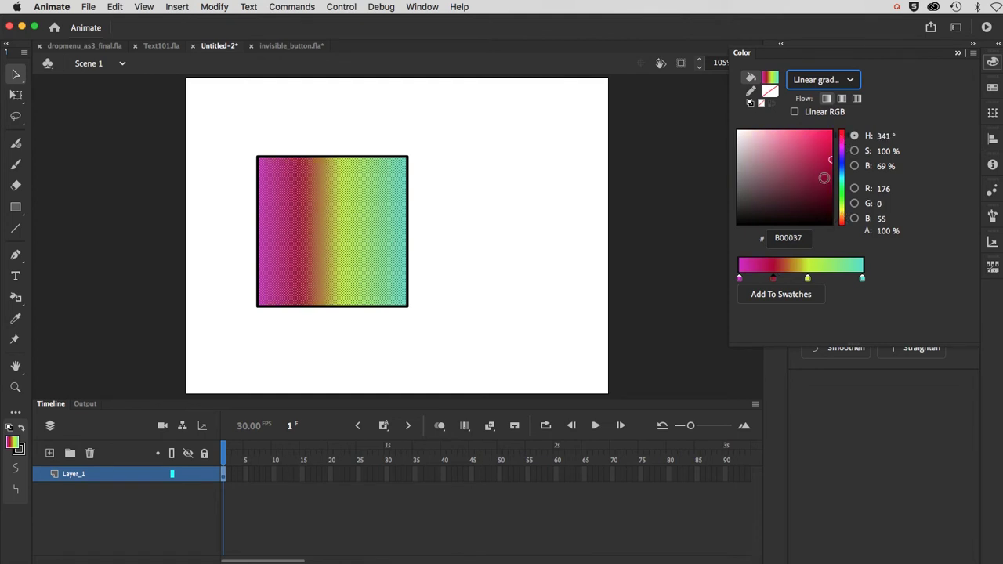
{"action": "left_click_drag", "start_coordinate": [755, 145], "coordinate": [741, 141]}
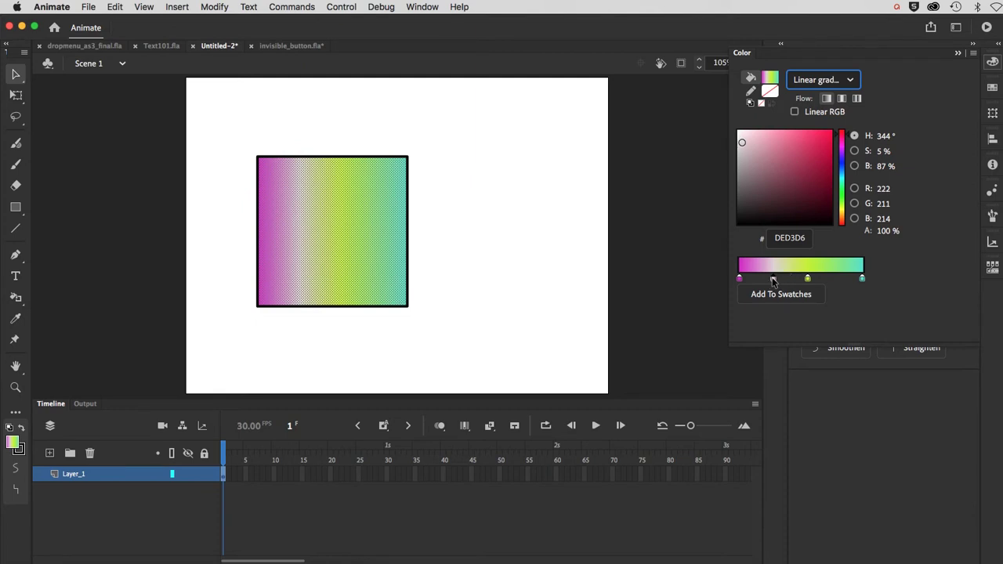
{"action": "left_click", "coordinate": [817, 185]}
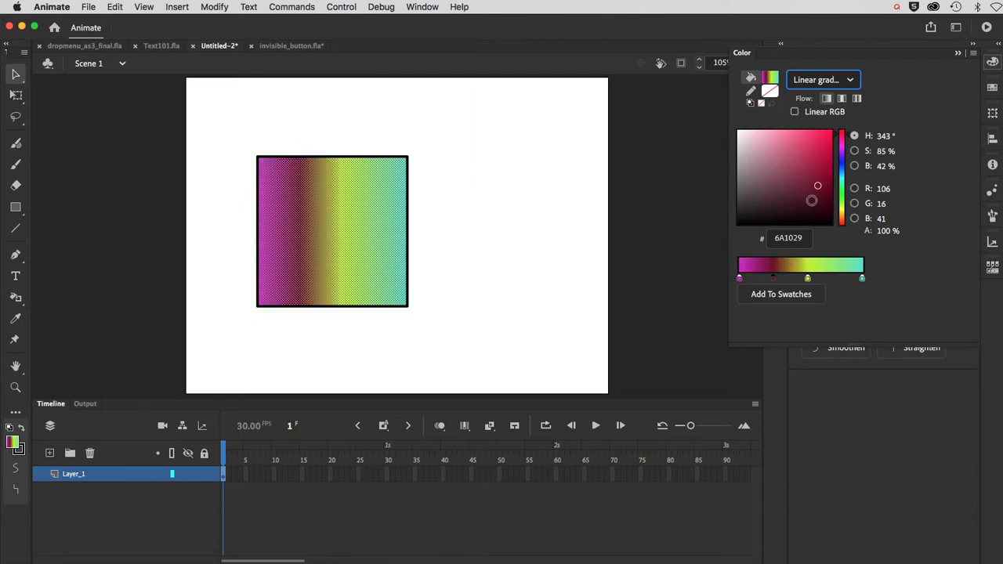
{"action": "left_click_drag", "start_coordinate": [774, 280], "coordinate": [774, 311]}
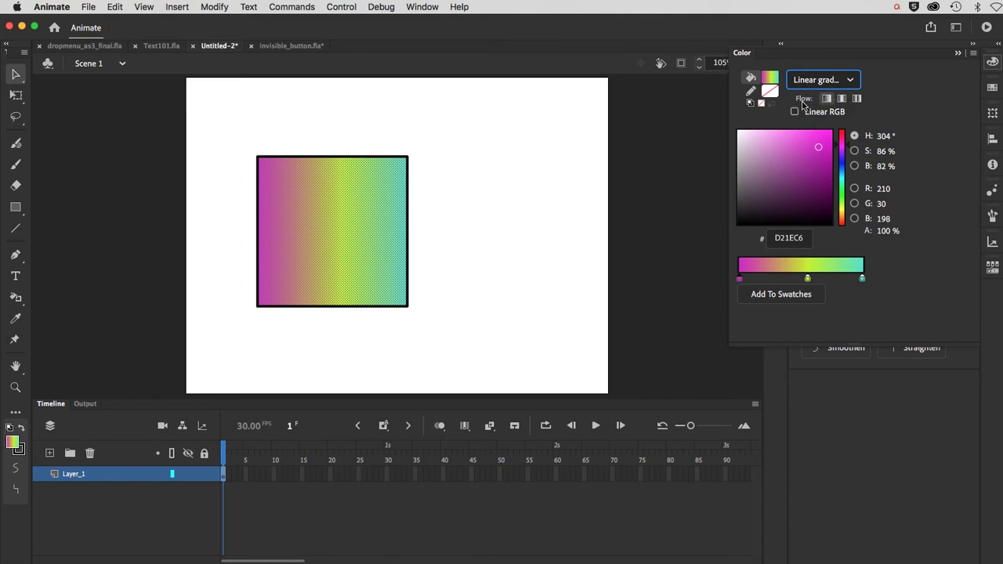
{"action": "left_click", "coordinate": [842, 101]}
{"action": "left_click", "coordinate": [827, 102]}
- Use the Gradient Transform Tool to stretch the square's gradient wider
{"action": "left_click", "coordinate": [15, 95]}
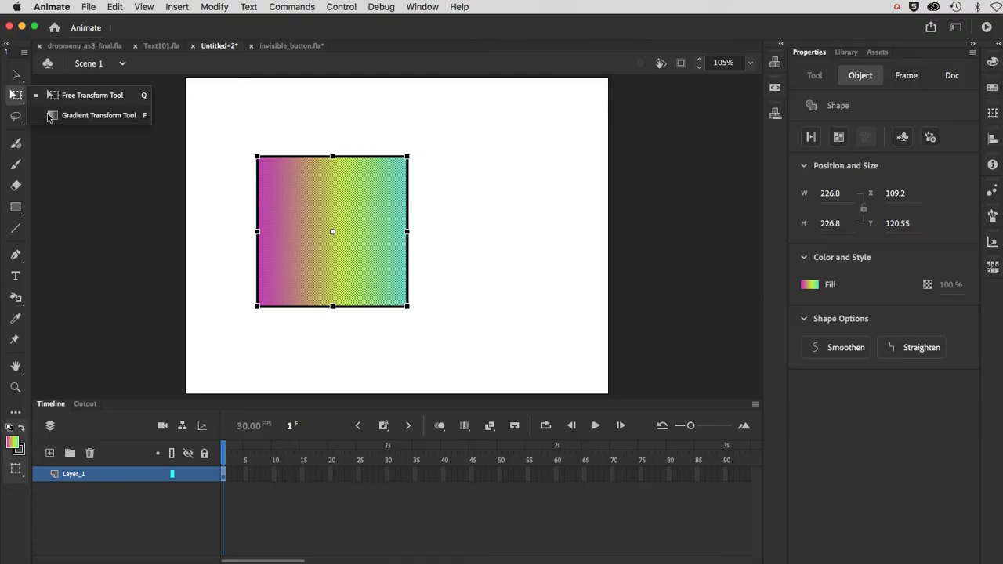
{"action": "left_click", "coordinate": [49, 115]}
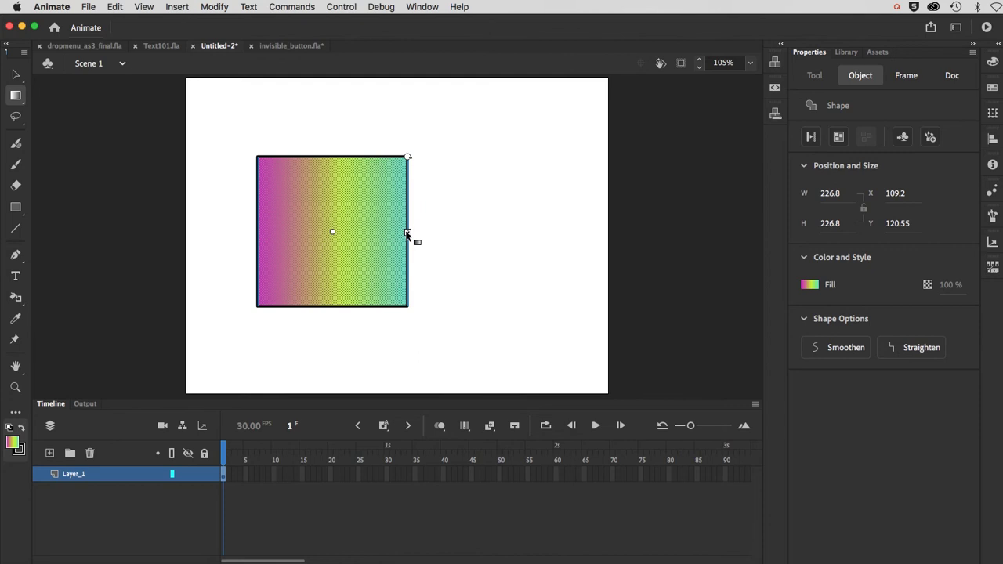
{"action": "left_click_drag", "start_coordinate": [407, 233], "coordinate": [360, 234]}
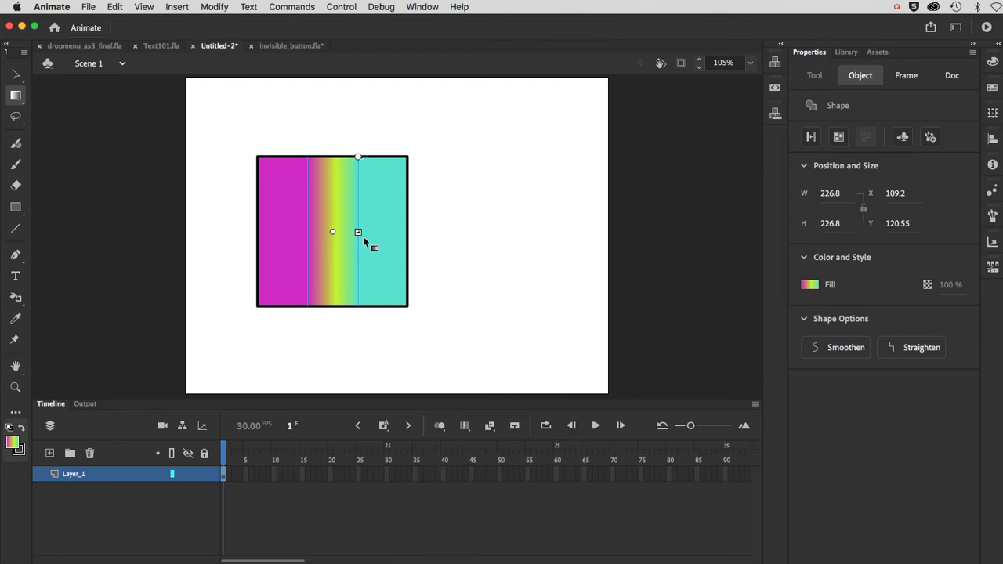
{"action": "left_click_drag", "start_coordinate": [358, 233], "coordinate": [394, 246]}
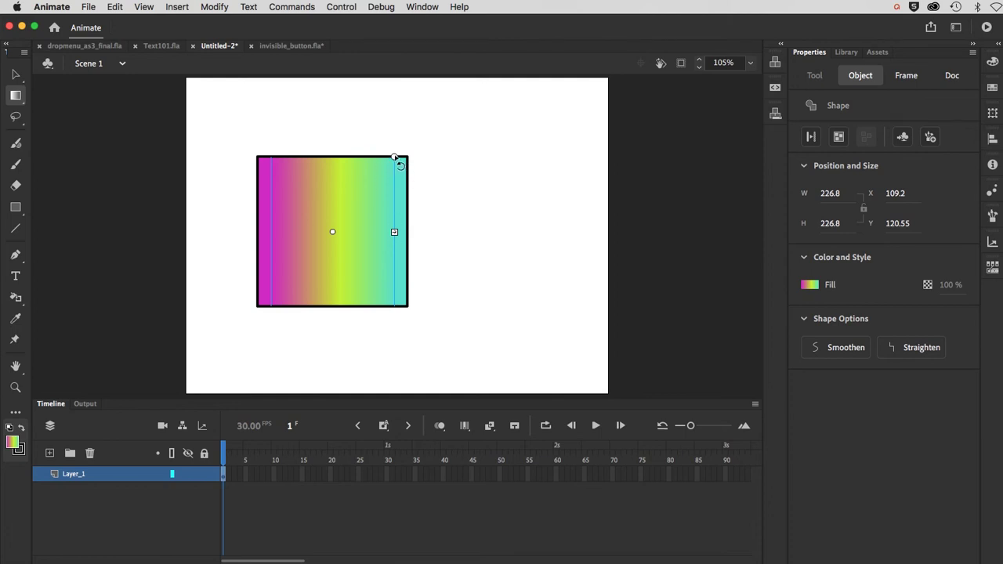
- Rotate the gradient diagonally, magenta top-left to teal bottom-right, and recentre it
{"action": "left_click_drag", "start_coordinate": [395, 158], "coordinate": [475, 249]}
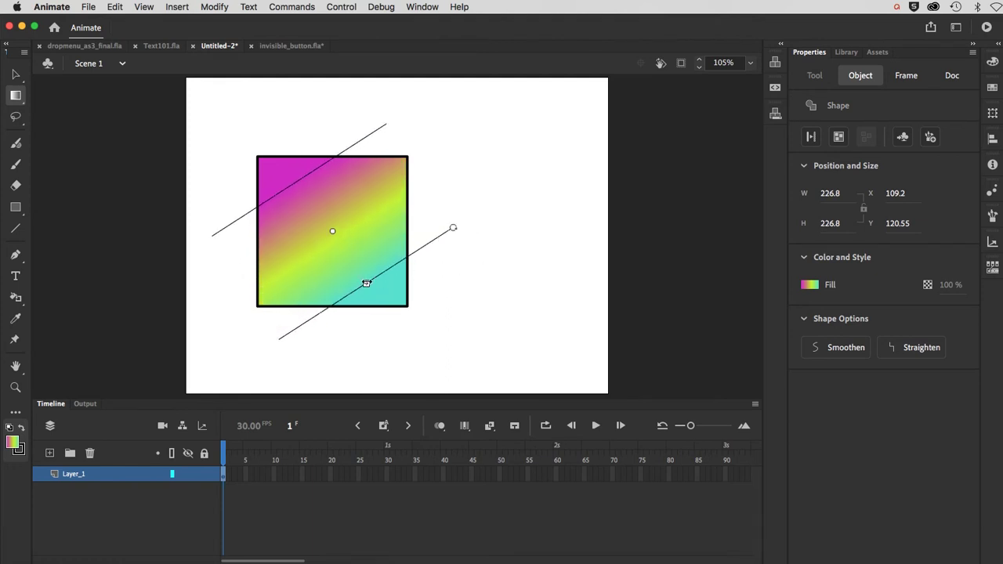
{"action": "mouse_move", "coordinate": [366, 283]}
{"action": "left_mouse_down"}
{"action": "mouse_move", "coordinate": [378, 302]}
{"action": "mouse_move", "coordinate": [387, 299]}
{"action": "mouse_move", "coordinate": [357, 271]}
{"action": "left_mouse_up"}
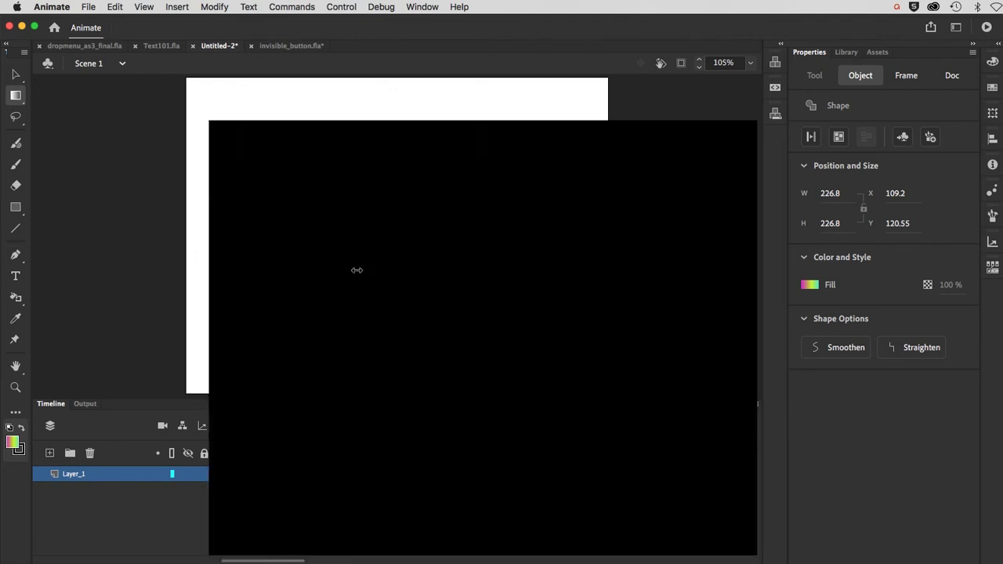
{"action": "left_click_drag", "start_coordinate": [445, 217], "coordinate": [434, 177]}
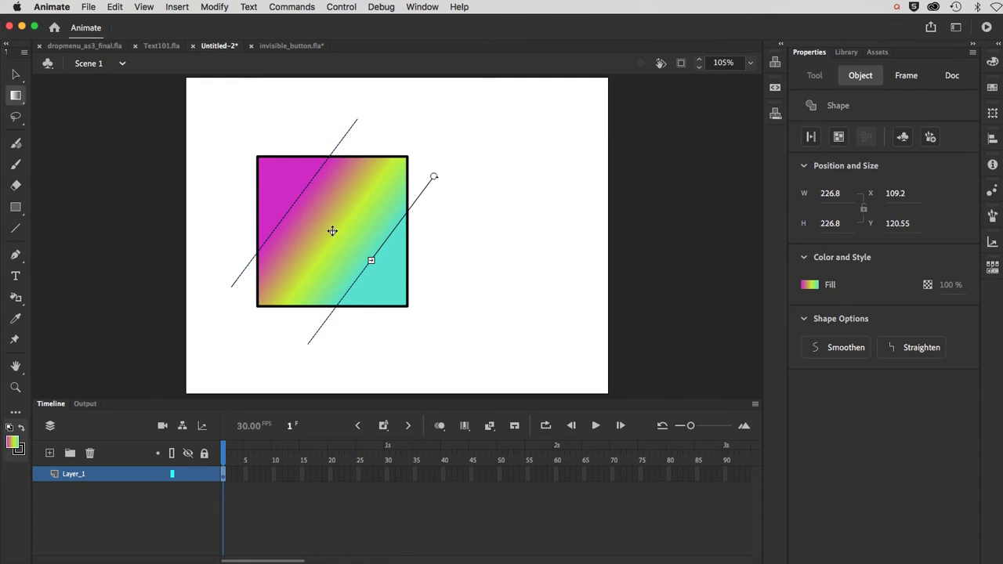
{"action": "mouse_move", "coordinate": [332, 231]}
{"action": "left_mouse_down"}
{"action": "mouse_move", "coordinate": [278, 195]}
{"action": "mouse_move", "coordinate": [398, 276]}
{"action": "mouse_move", "coordinate": [351, 260]}
{"action": "mouse_move", "coordinate": [394, 298]}
{"action": "mouse_move", "coordinate": [361, 282]}
{"action": "mouse_move", "coordinate": [257, 181]}
{"action": "mouse_move", "coordinate": [351, 181]}
{"action": "mouse_move", "coordinate": [384, 227]}
{"action": "mouse_move", "coordinate": [340, 263]}
{"action": "mouse_move", "coordinate": [287, 255]}
{"action": "mouse_move", "coordinate": [285, 226]}
{"action": "mouse_move", "coordinate": [321, 215]}
{"action": "mouse_move", "coordinate": [346, 227]}
{"action": "mouse_move", "coordinate": [330, 225]}
{"action": "left_mouse_up"}
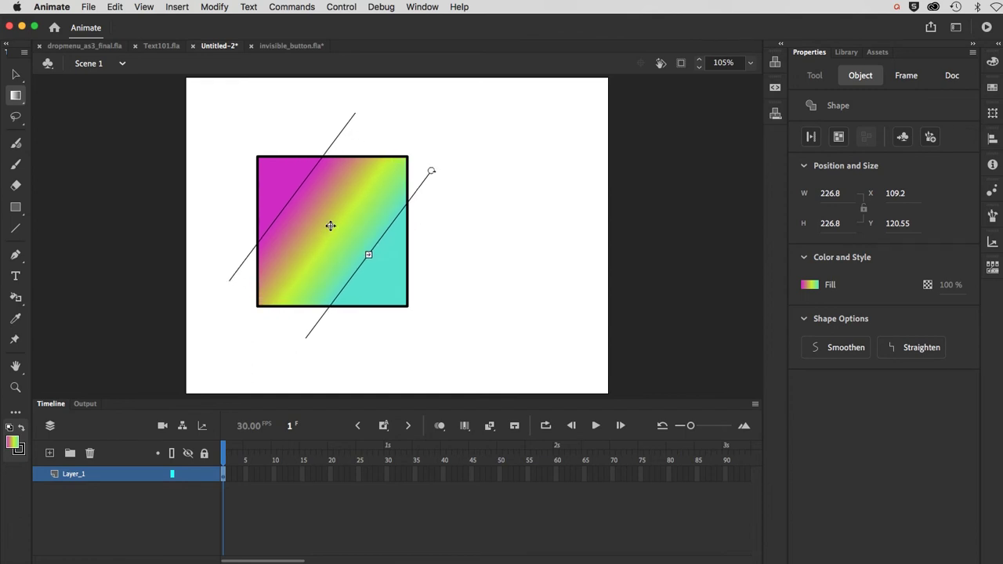
{"action": "left_click_drag", "start_coordinate": [330, 226], "coordinate": [328, 228]}
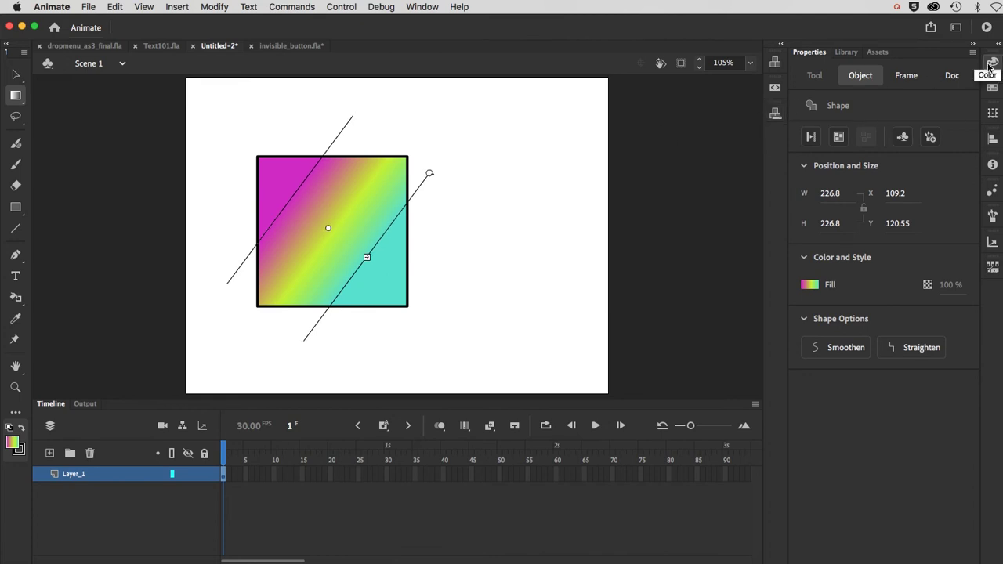
- Deselect the square, switch to the Oval tool and set the fill to #FF0000
{"action": "left_click", "coordinate": [17, 75]}
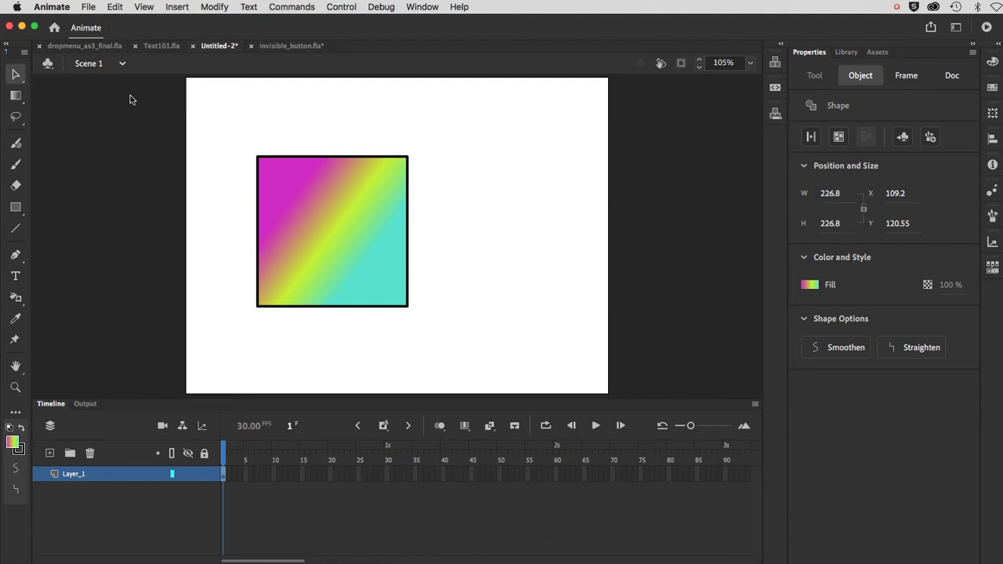
{"action": "left_click", "coordinate": [244, 122]}
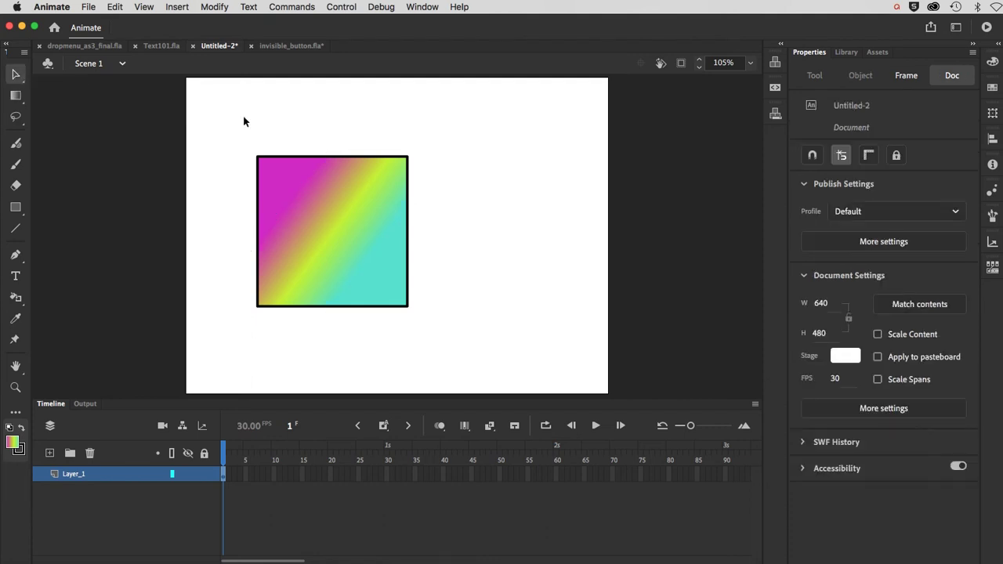
{"action": "left_click", "coordinate": [16, 207]}
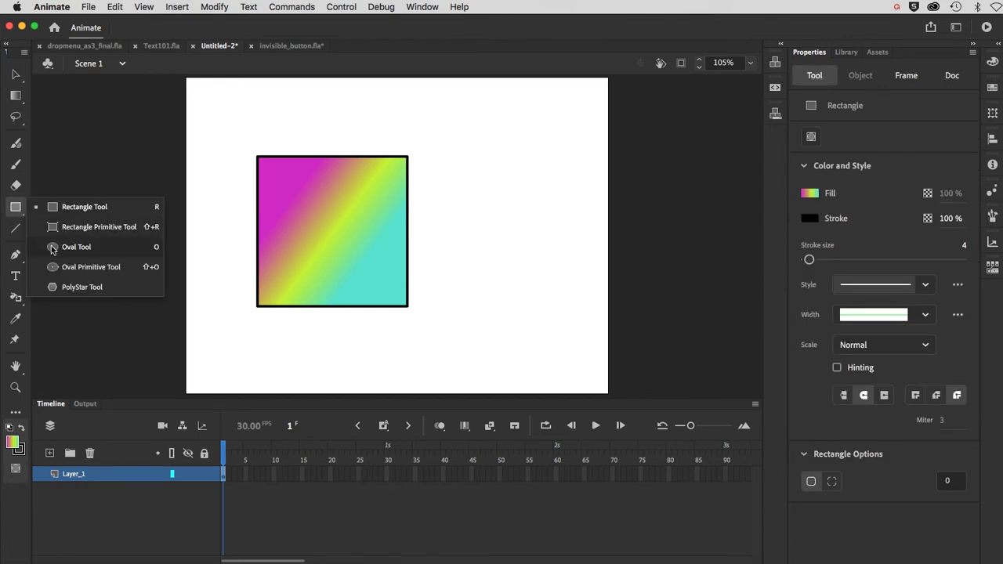
{"action": "left_click", "coordinate": [76, 247]}
{"action": "left_click", "coordinate": [12, 443]}
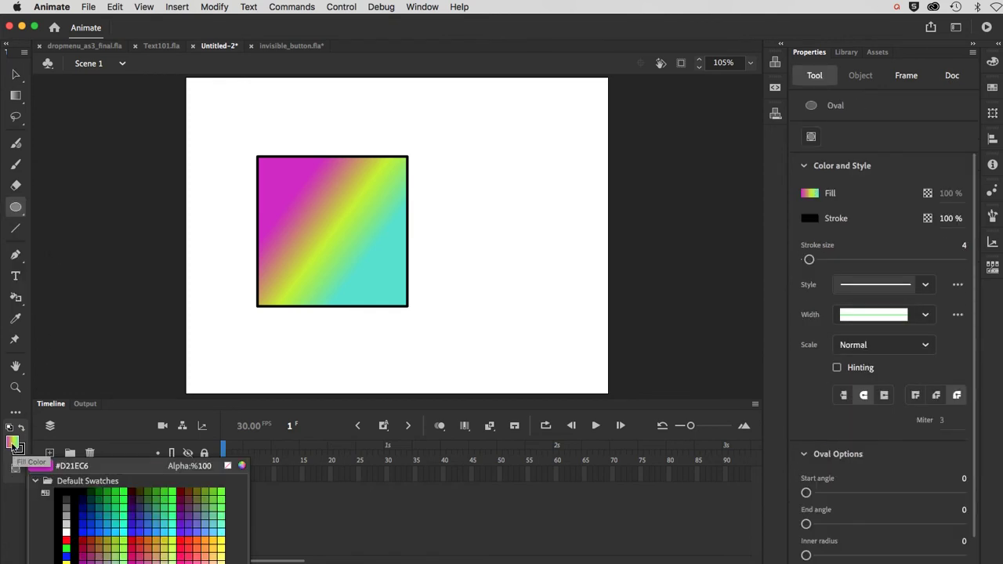
{"action": "left_click", "coordinate": [65, 541]}
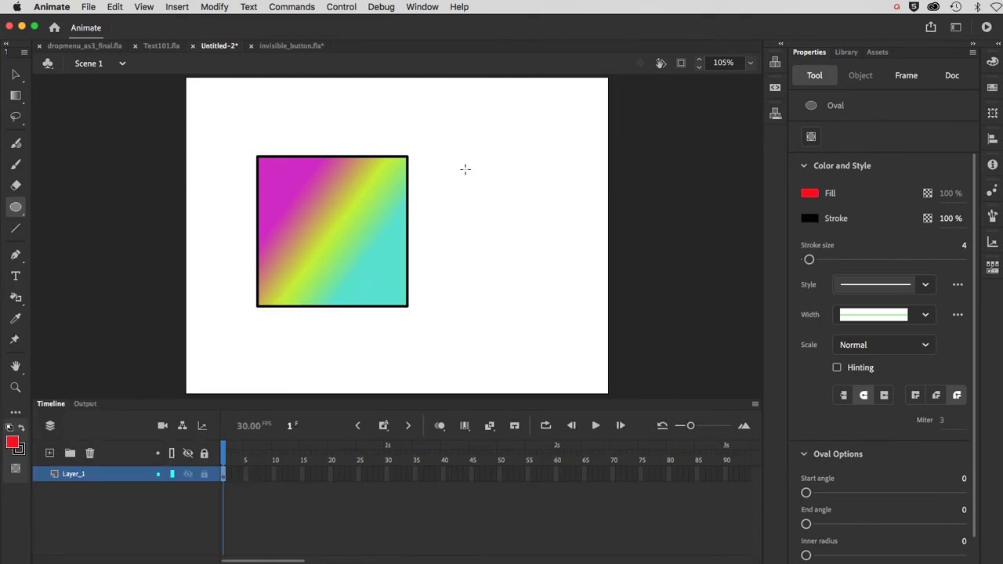
- Draw a 153.7 × 153.7 red circle right of the square and select its fill
{"action": "left_click_drag", "start_coordinate": [465, 169], "coordinate": [565, 263]}
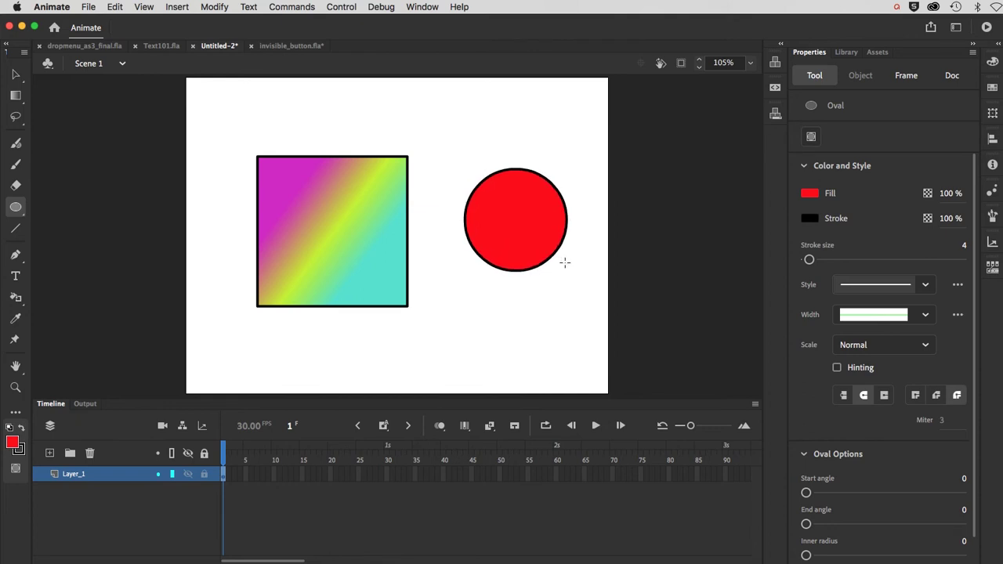
{"action": "left_click", "coordinate": [16, 75]}
{"action": "left_click", "coordinate": [494, 211]}
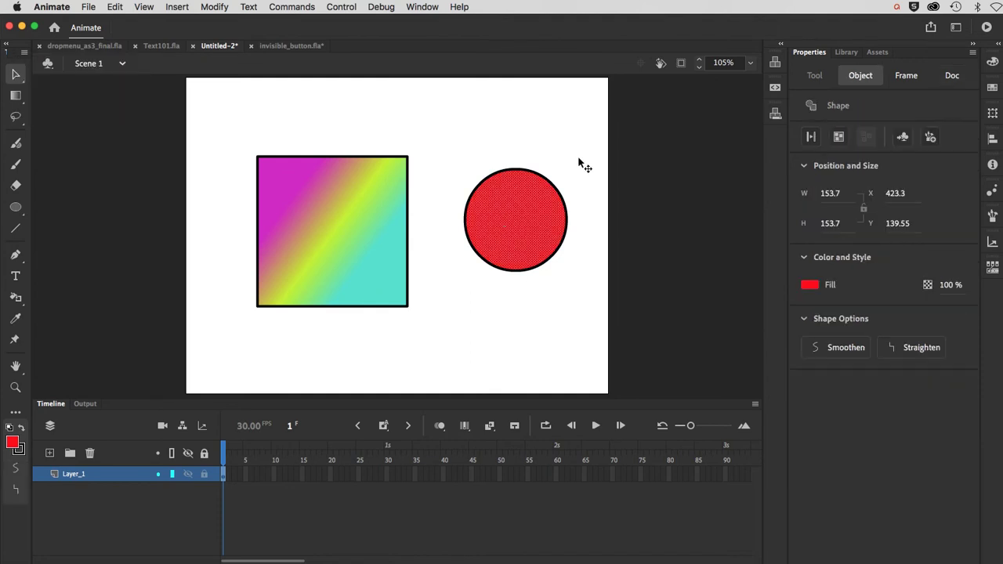
- Change the circle's fill to a radial gradient and delete its middle stop
{"action": "left_click", "coordinate": [991, 62]}
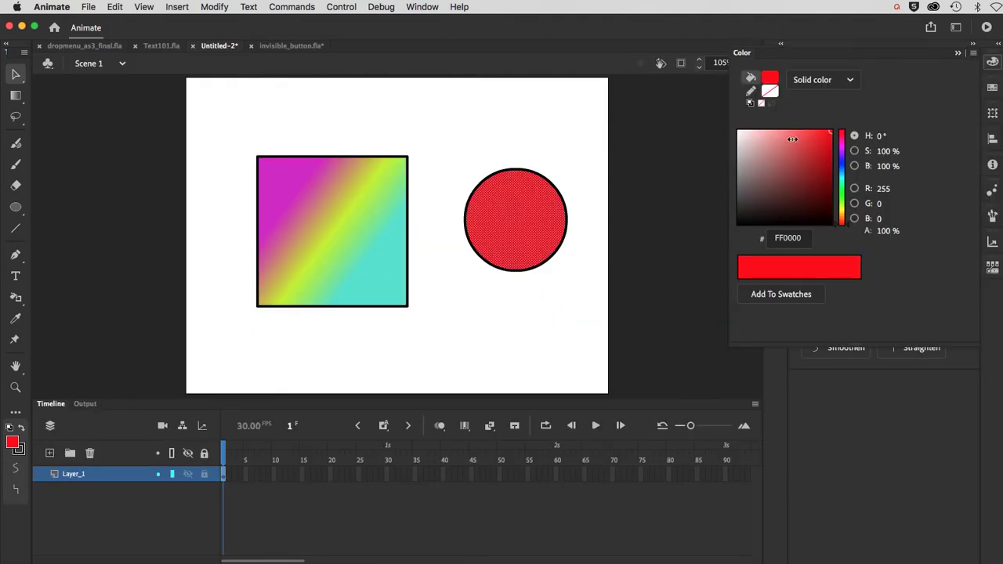
{"action": "left_click", "coordinate": [813, 82]}
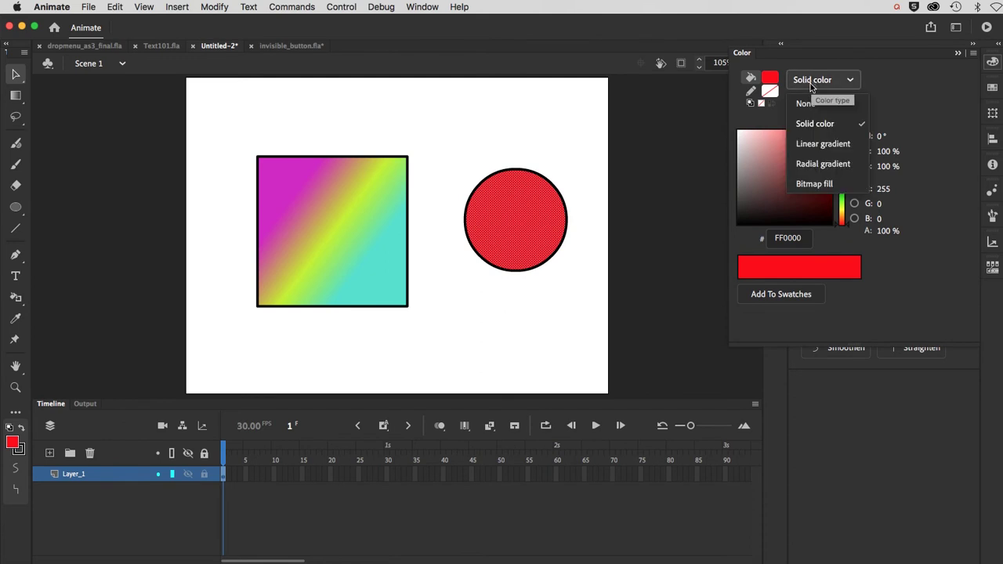
{"action": "left_click", "coordinate": [819, 166]}
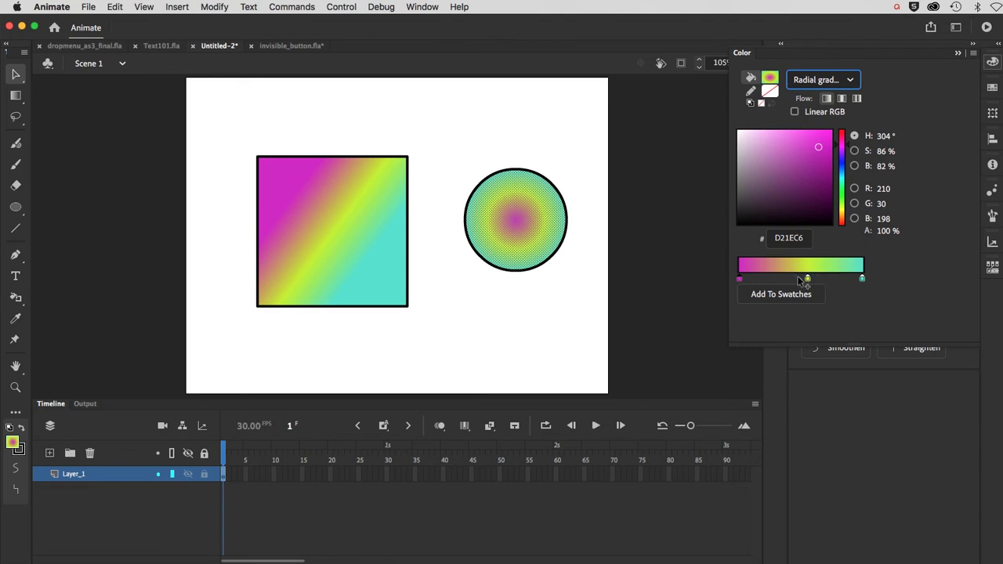
{"action": "left_click_drag", "start_coordinate": [807, 279], "coordinate": [810, 322]}
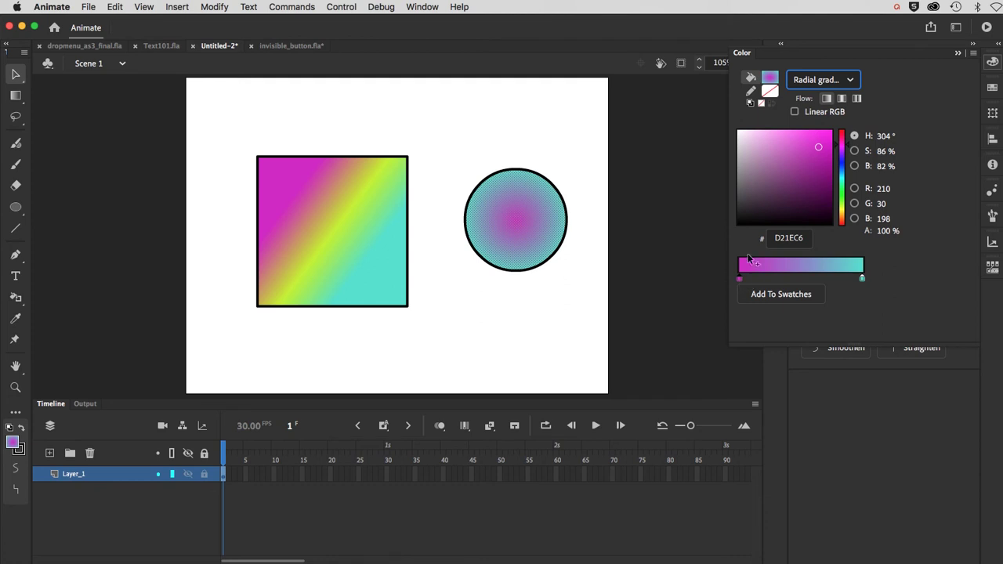
- Make the centre stop near-white, the outer stop deep teal, and add a middle stop
{"action": "left_click", "coordinate": [742, 138]}
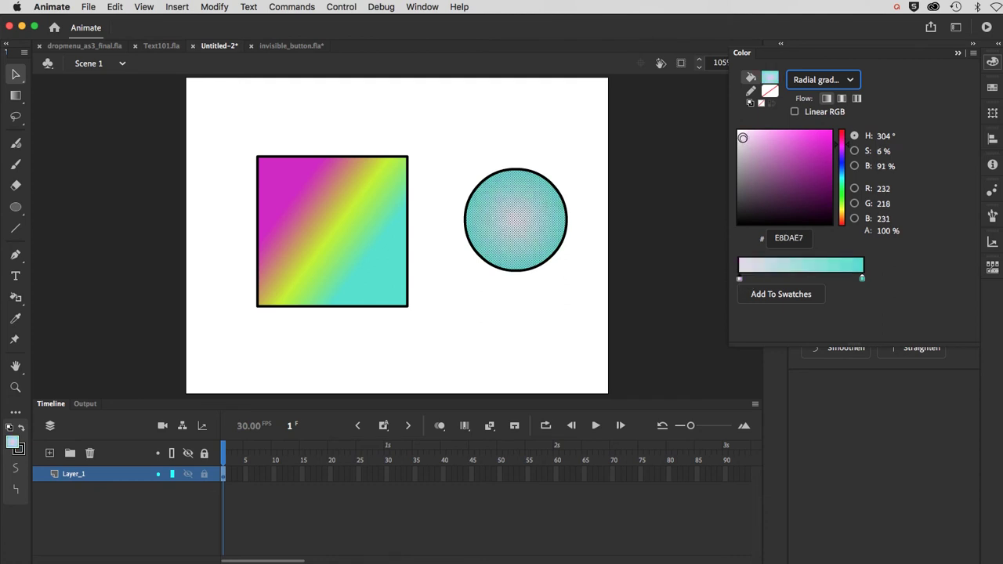
{"action": "left_click", "coordinate": [861, 280]}
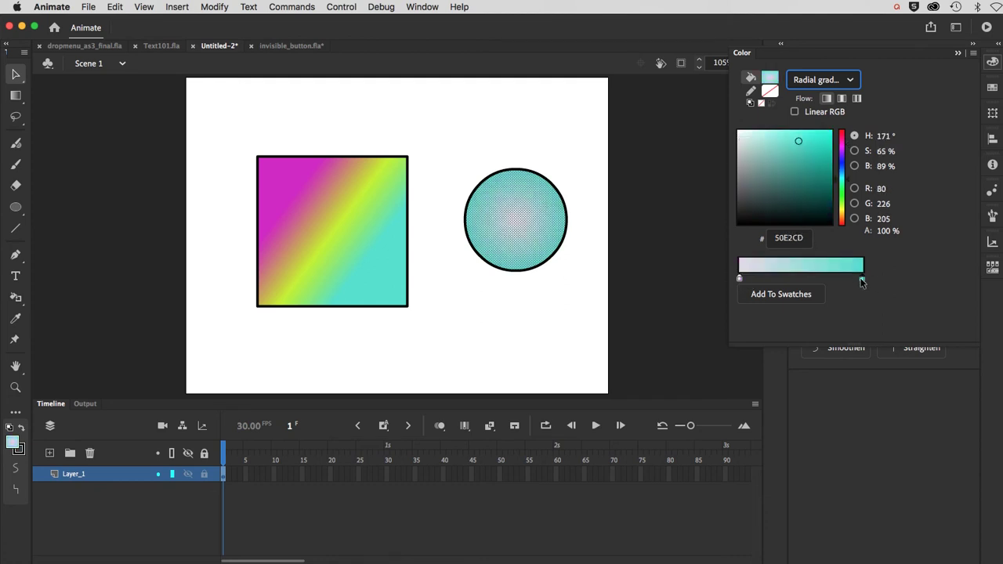
{"action": "left_click", "coordinate": [817, 195]}
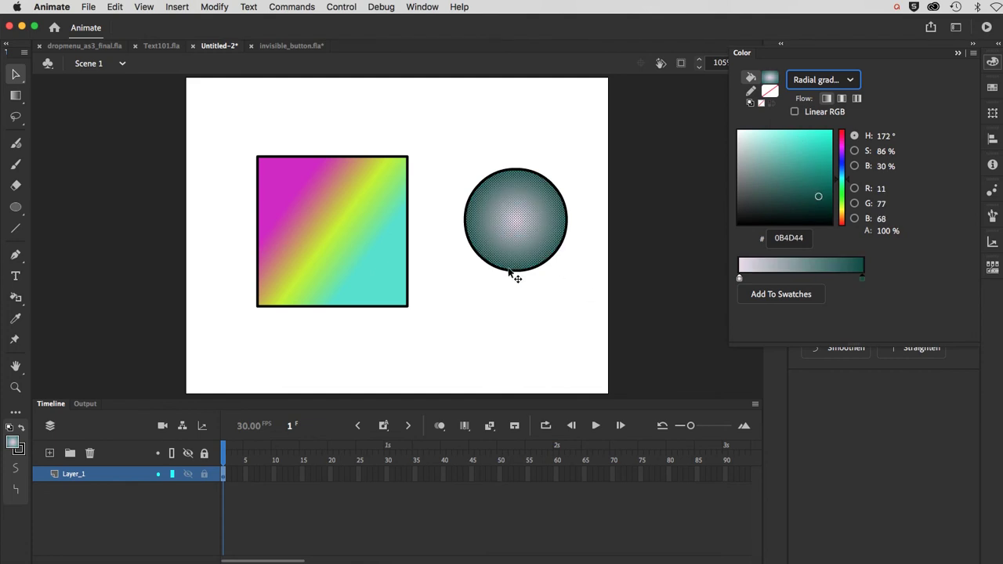
{"action": "left_click", "coordinate": [799, 279]}
{"action": "left_click_drag", "start_coordinate": [843, 176], "coordinate": [844, 148]}
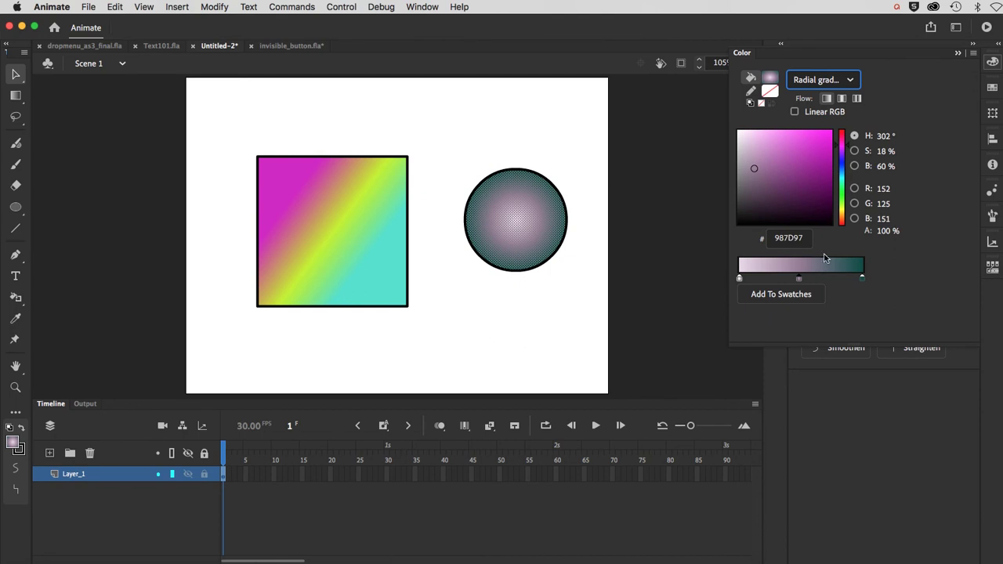
- Recolour the outer stop pink and the middle stop yellow-green BFDF07
{"action": "left_click", "coordinate": [862, 278]}
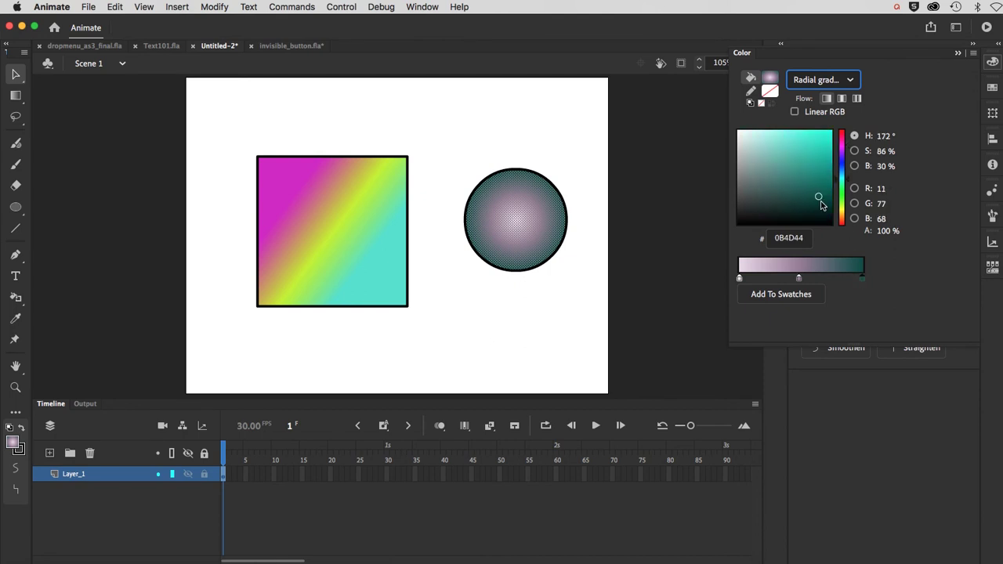
{"action": "left_click", "coordinate": [802, 150]}
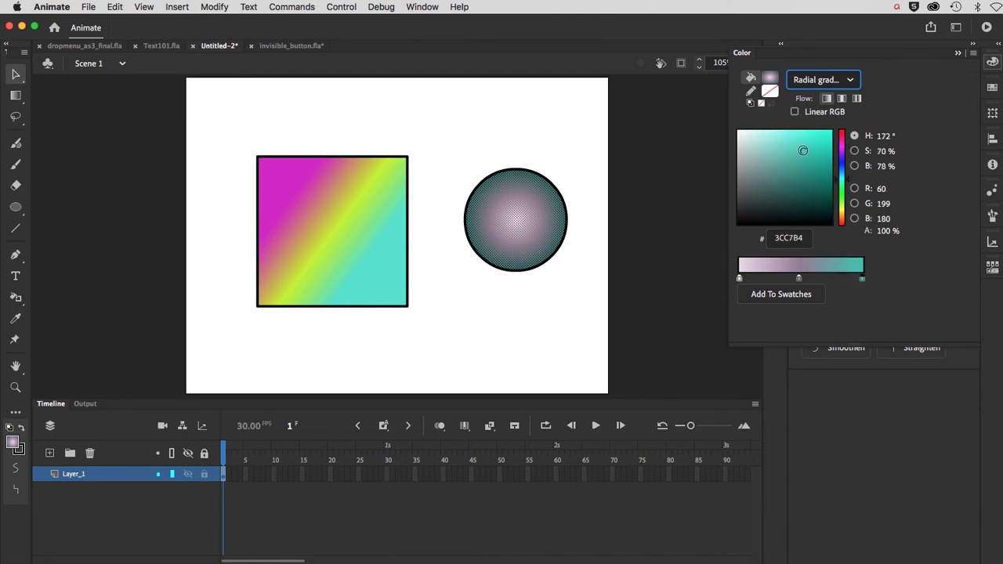
{"action": "left_click", "coordinate": [843, 138]}
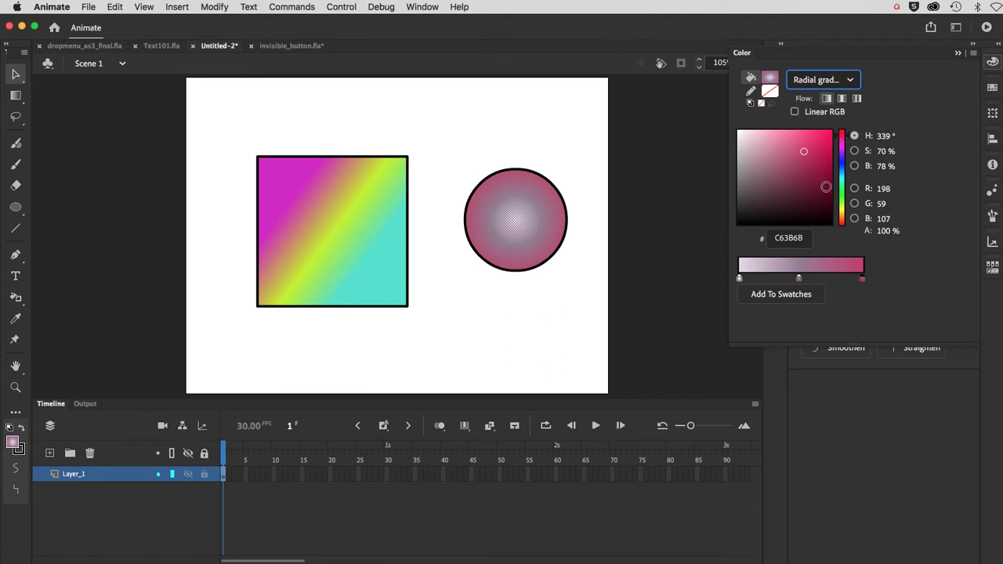
{"action": "left_click", "coordinate": [799, 278]}
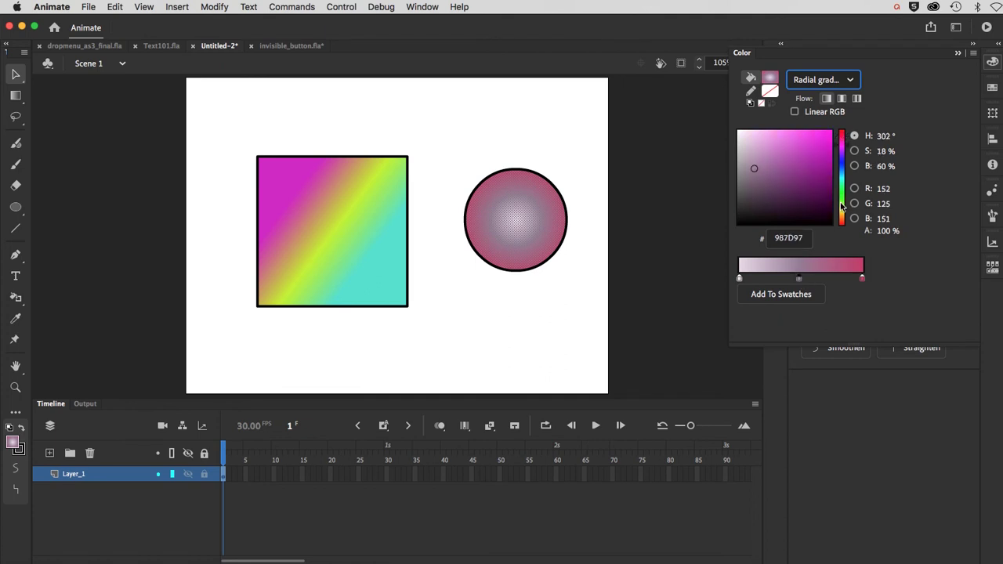
{"action": "left_click", "coordinate": [843, 208]}
{"action": "left_click", "coordinate": [828, 141]}
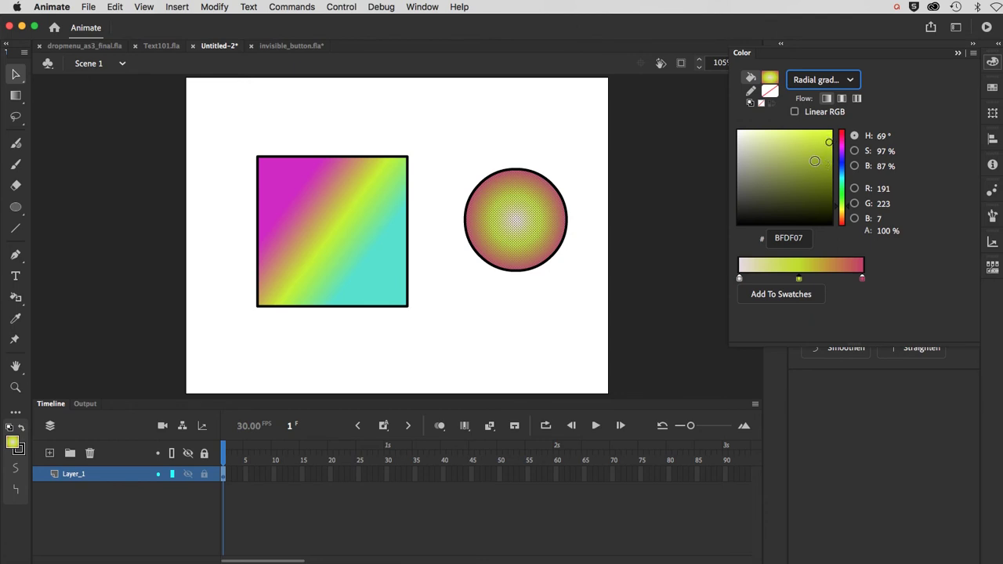
- Widen, enlarge and tilt the circle's radial gradient, then offset its centre and focal highlight
{"action": "left_click", "coordinate": [15, 97]}
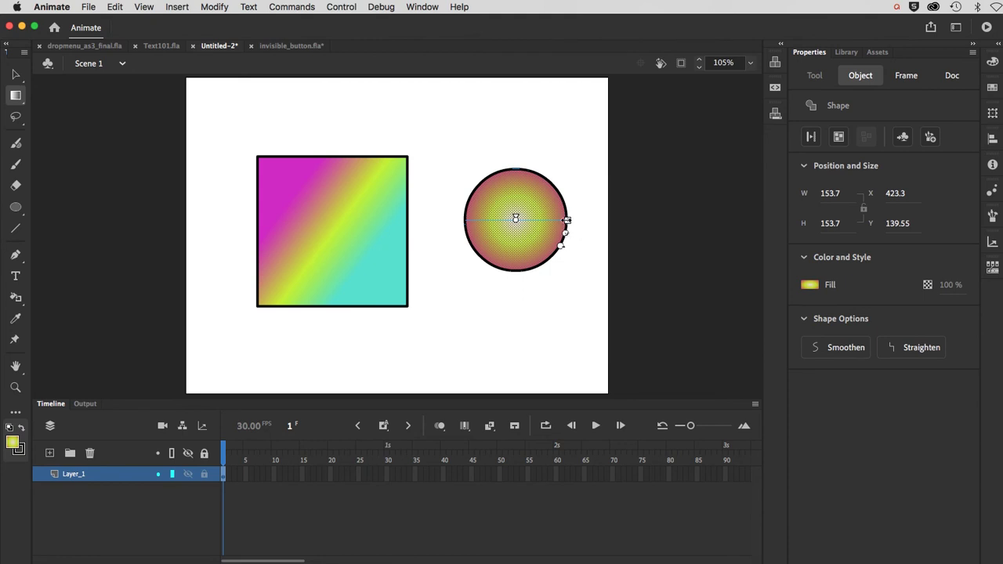
{"action": "left_click_drag", "start_coordinate": [567, 220], "coordinate": [611, 220]}
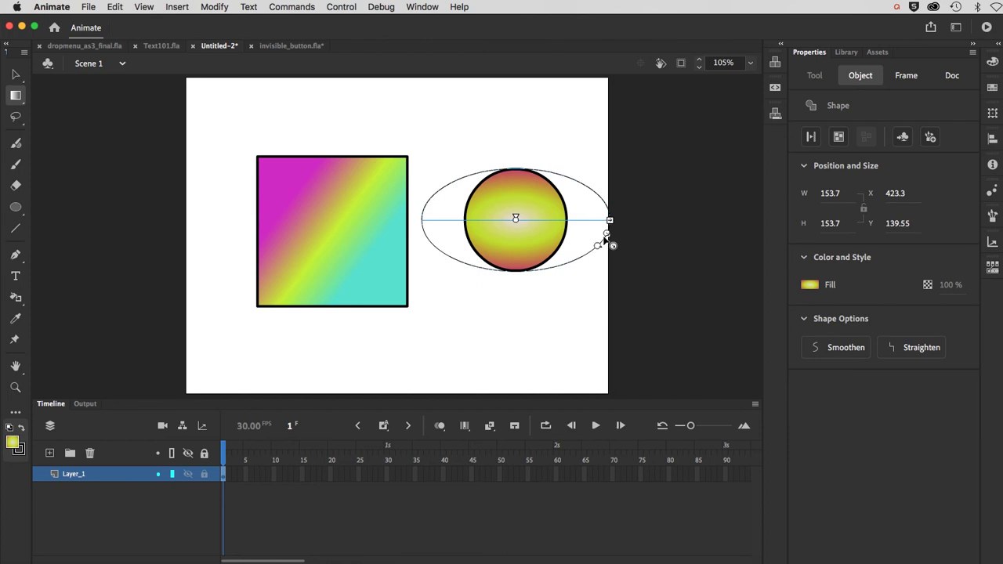
{"action": "mouse_move", "coordinate": [600, 245]}
{"action": "left_mouse_down"}
{"action": "mouse_move", "coordinate": [598, 267]}
{"action": "mouse_move", "coordinate": [594, 248]}
{"action": "left_mouse_up"}
{"action": "left_click_drag", "start_coordinate": [597, 249], "coordinate": [586, 273]}
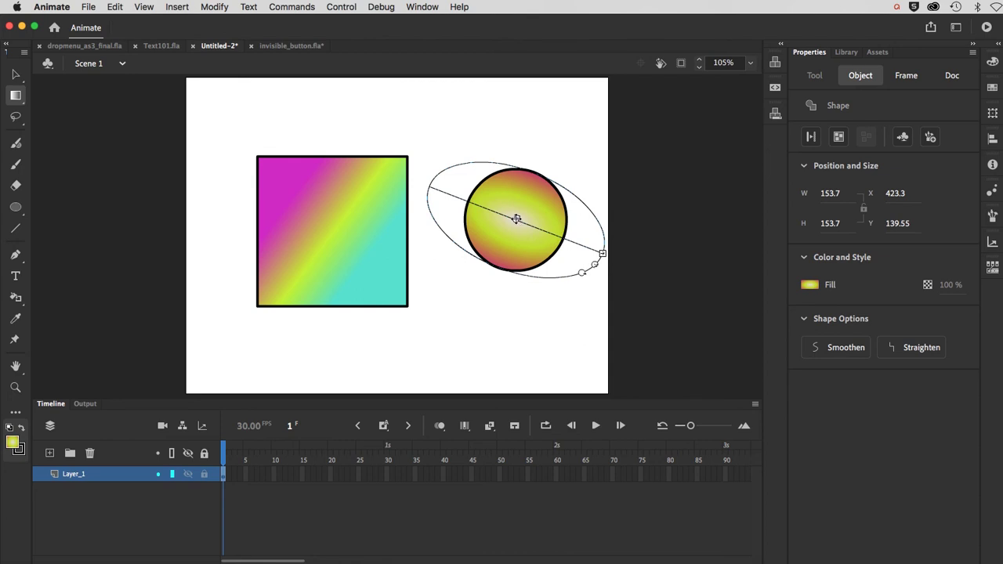
{"action": "left_click_drag", "start_coordinate": [516, 219], "coordinate": [488, 208]}
{"action": "left_click_drag", "start_coordinate": [460, 199], "coordinate": [667, 273]}
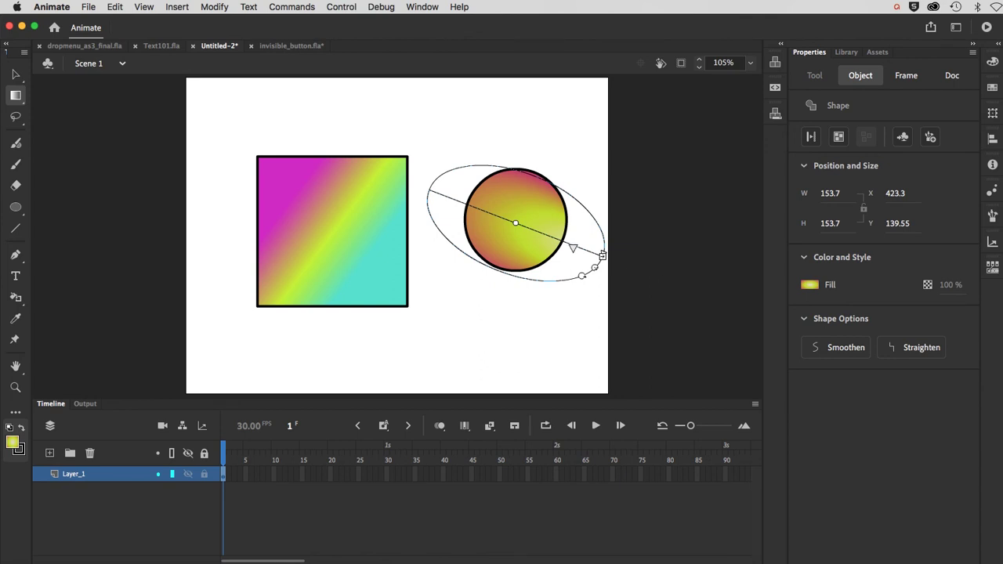
- Move, narrow, rotate and resize the radial gradient into a small tilted oval glow
{"action": "left_click_drag", "start_coordinate": [517, 224], "coordinate": [473, 199]}
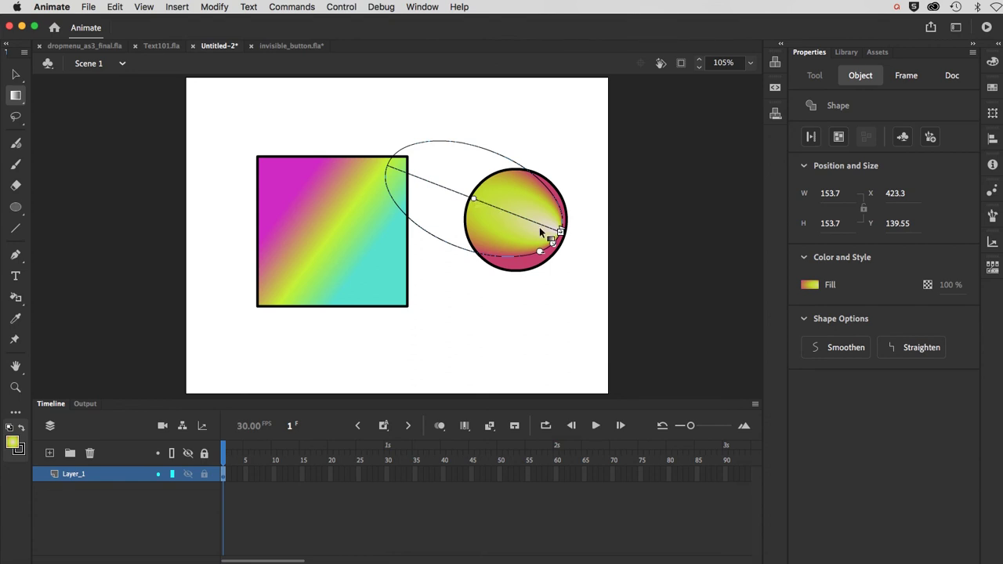
{"action": "left_click_drag", "start_coordinate": [560, 231], "coordinate": [497, 211]}
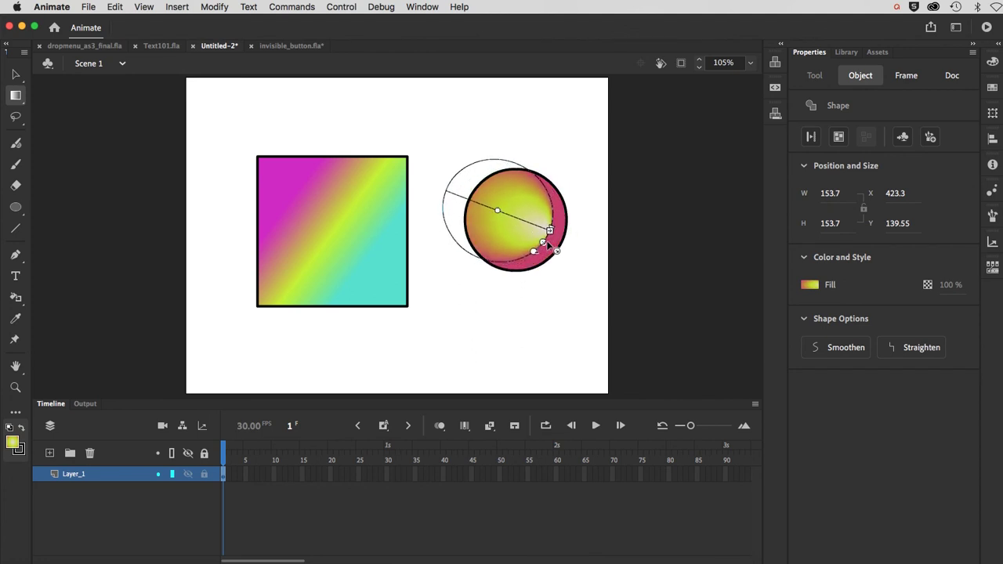
{"action": "left_click_drag", "start_coordinate": [539, 263], "coordinate": [555, 251]}
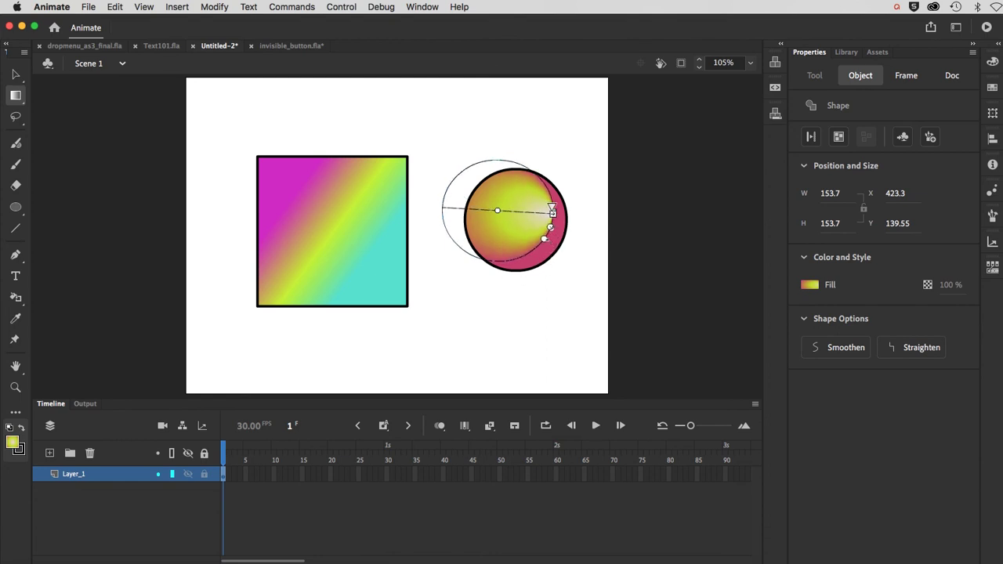
{"action": "left_click_drag", "start_coordinate": [552, 213], "coordinate": [516, 220]}
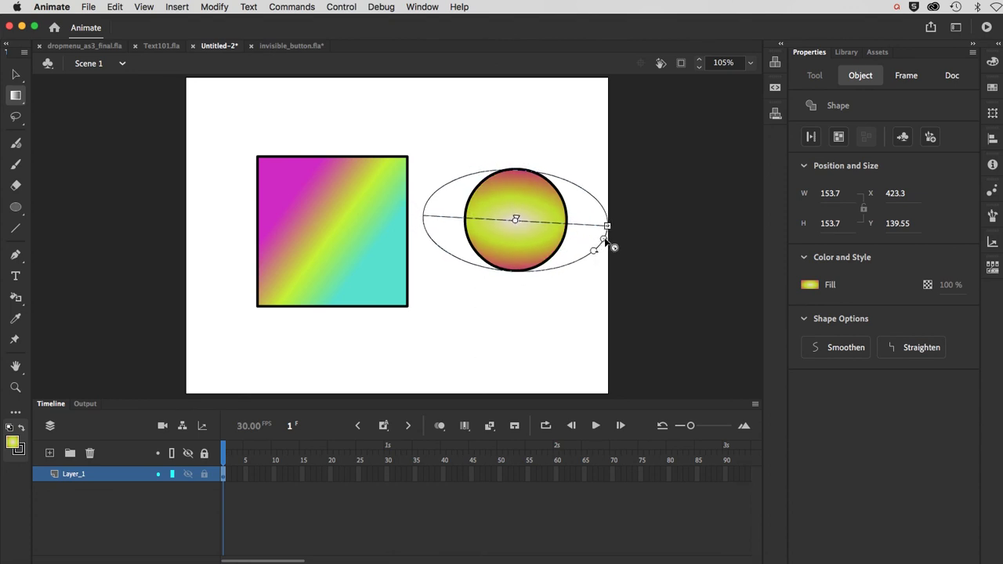
{"action": "left_click_drag", "start_coordinate": [605, 240], "coordinate": [547, 271]}
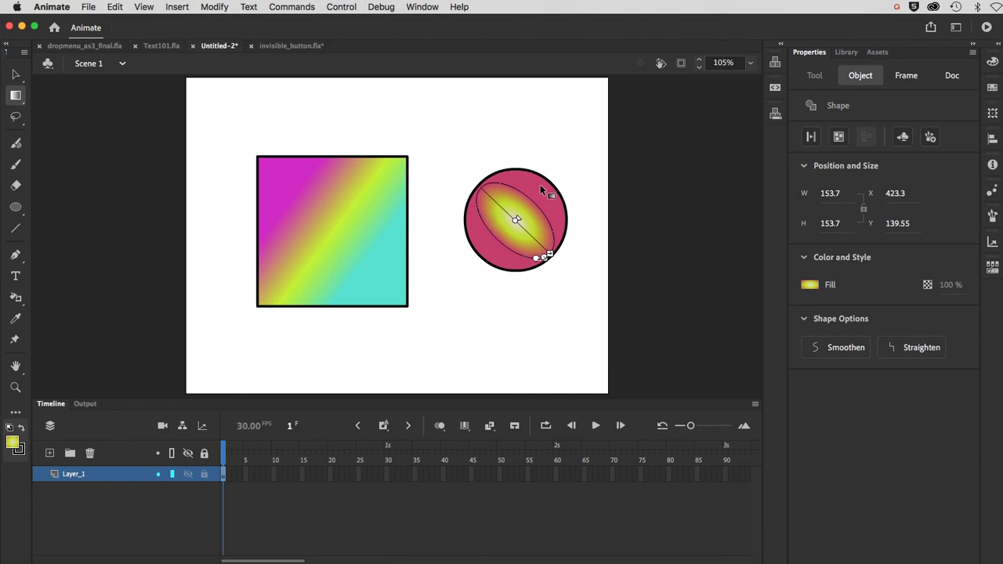
{"action": "left_click", "coordinate": [991, 64]}
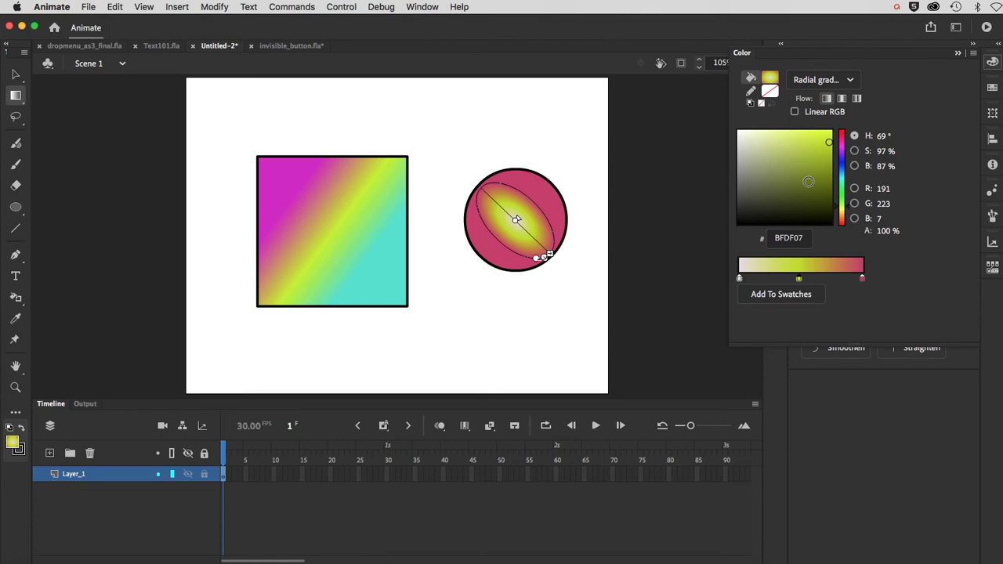
{"action": "left_click", "coordinate": [15, 95]}
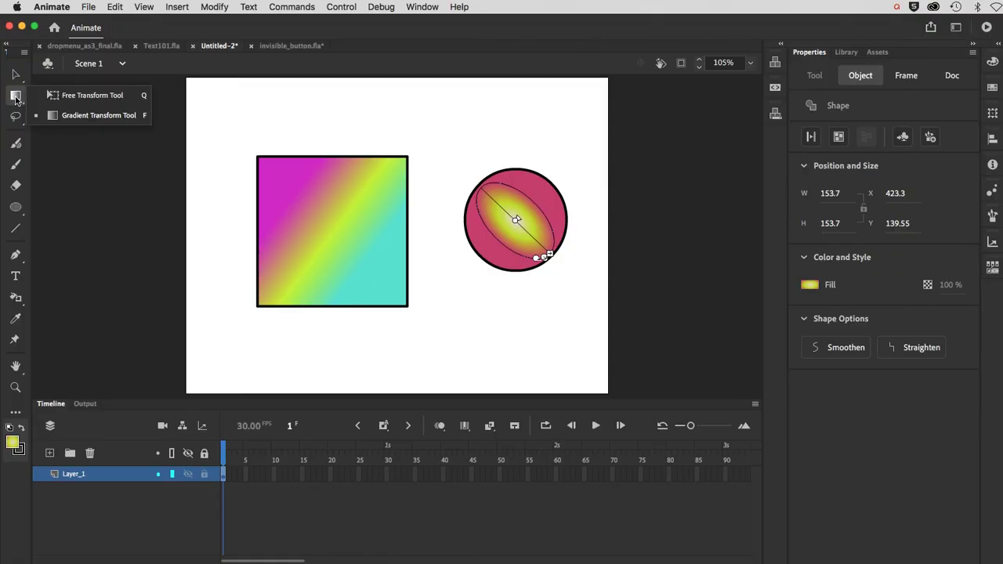
{"action": "left_click", "coordinate": [60, 121]}
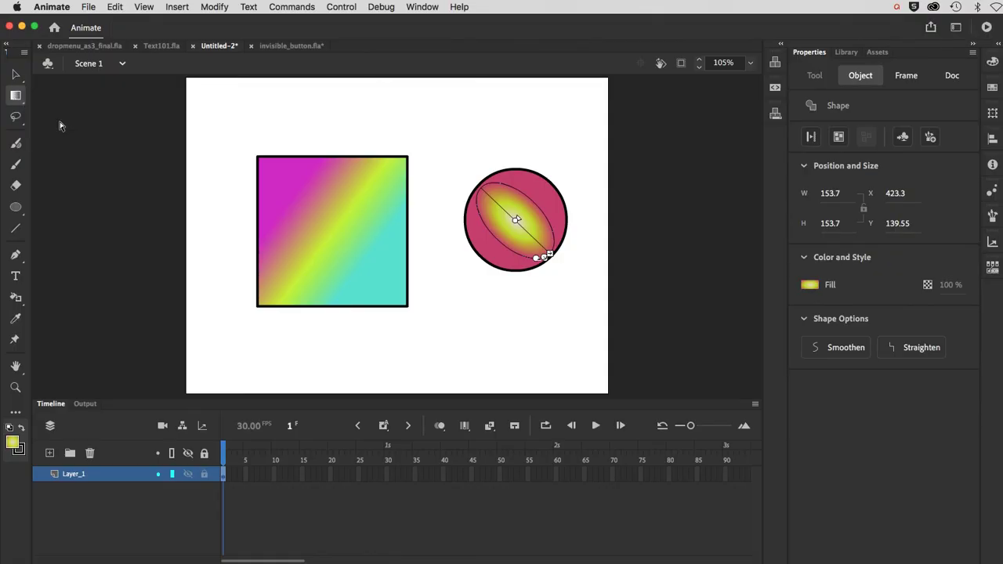